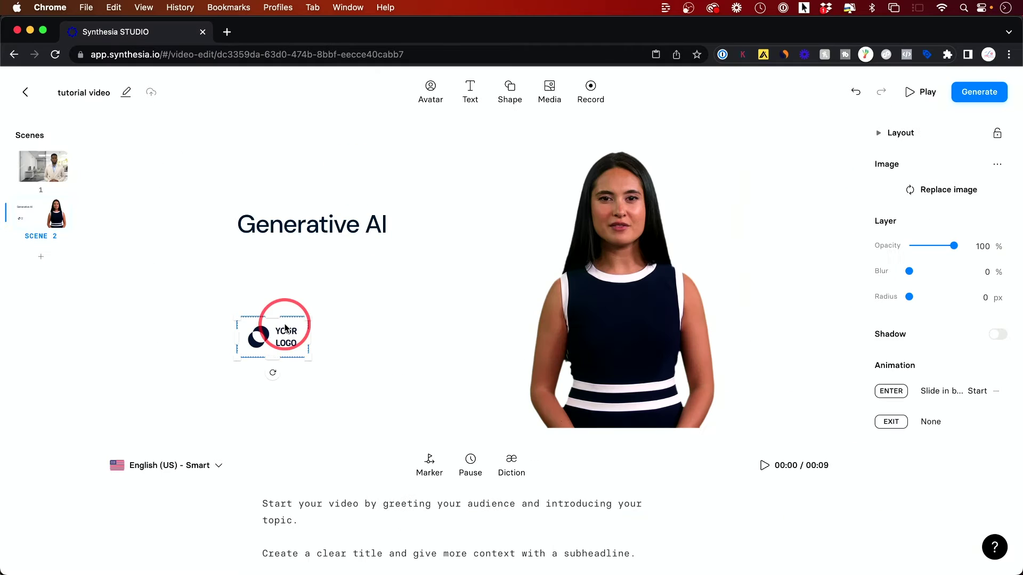
left_click(260, 350)
left_click(304, 223)
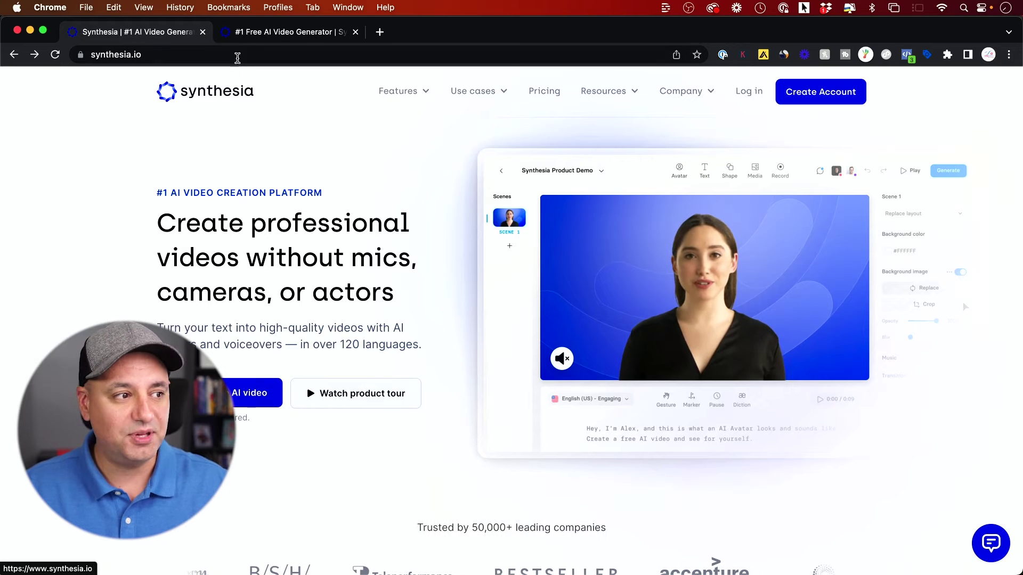
Look through the free AI video demo page up to its contact form, and return to the Synthesia homepage
left_click(278, 38)
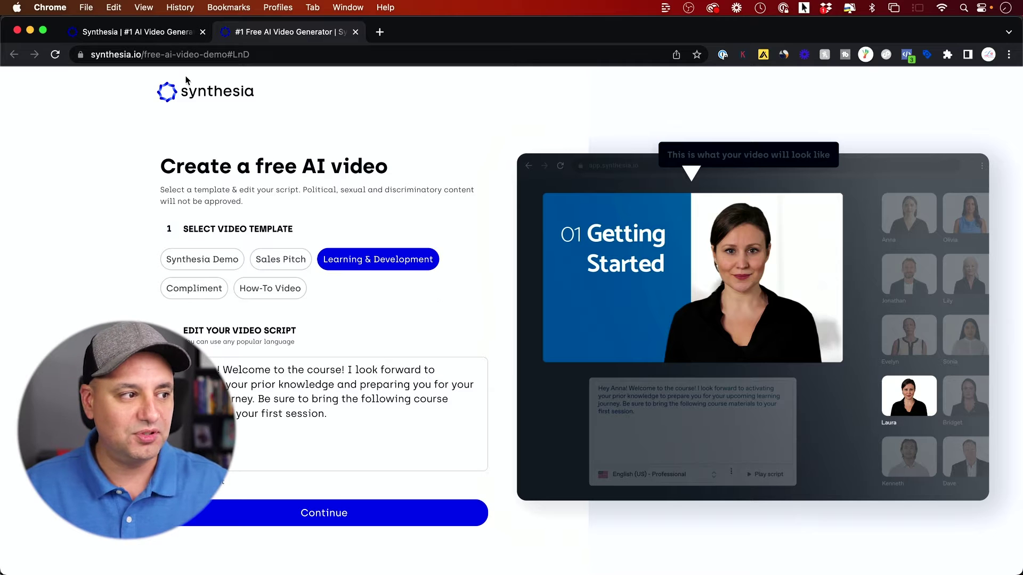
left_click(372, 523)
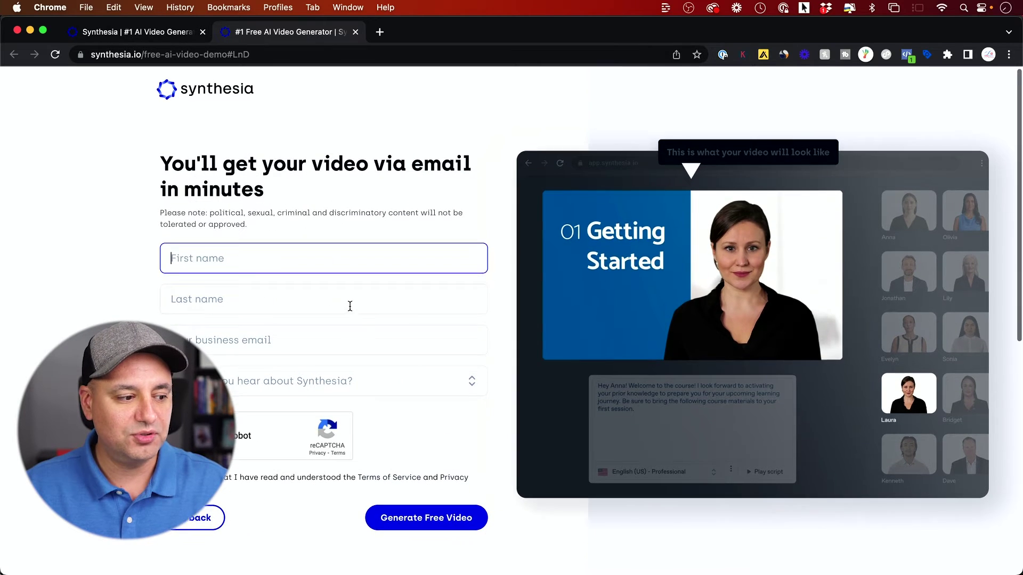
left_click(117, 38)
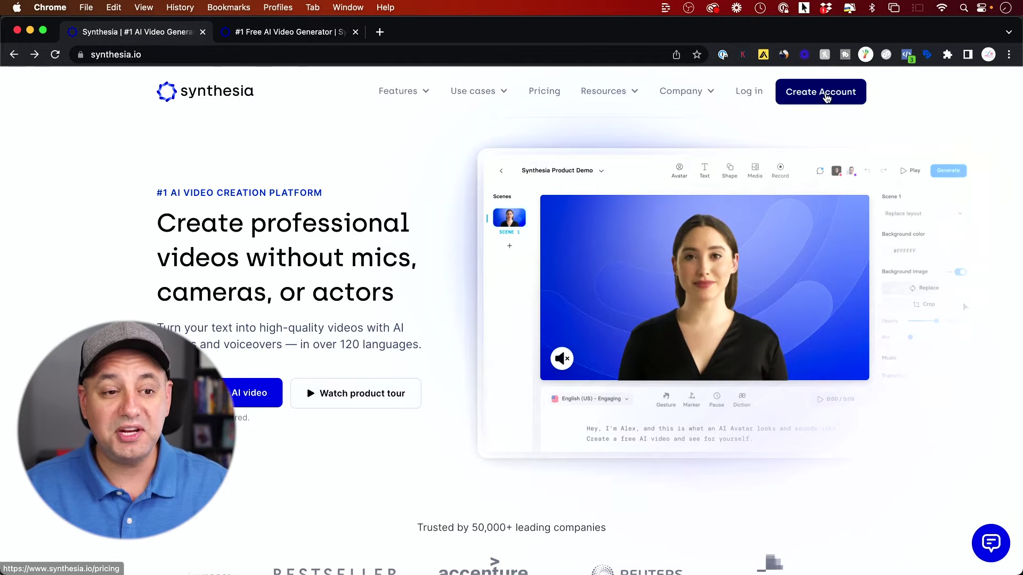
Review the Synthesia plans on the pricing page with monthly billing, including the Personal plan's features and the AI script assistant preview
left_click(550, 100)
scroll(765, 320, "down", 3)
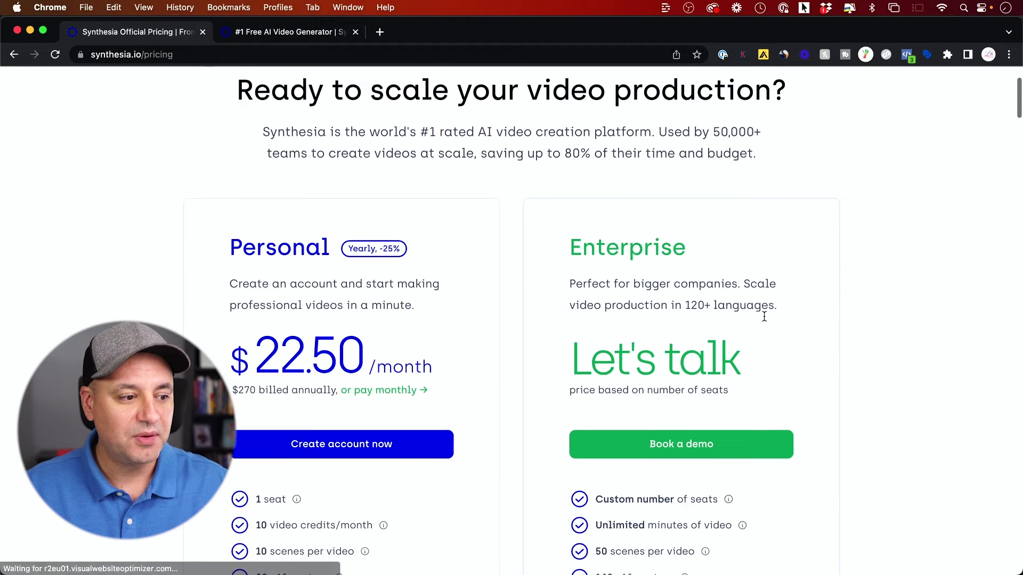
left_click(411, 390)
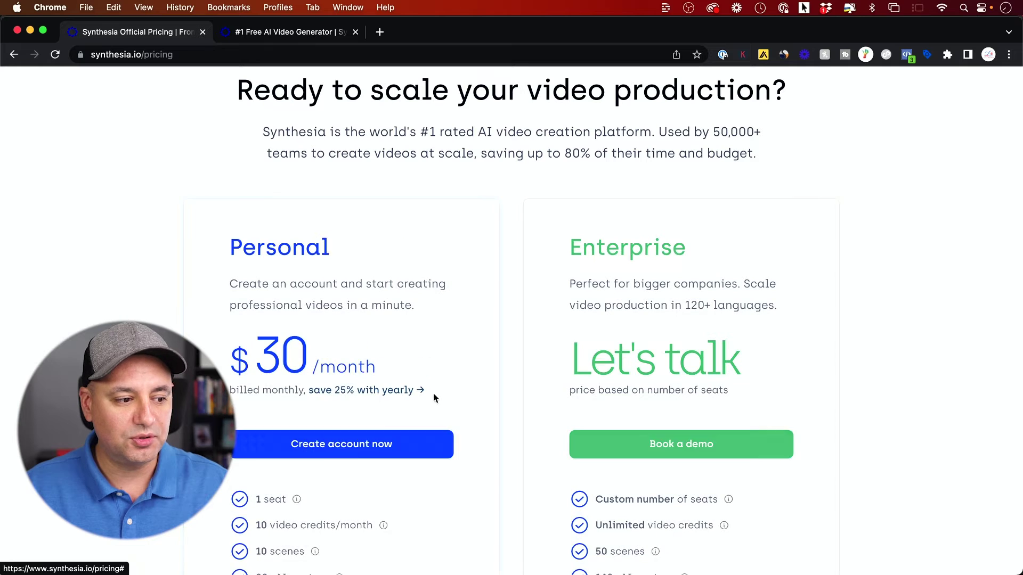
scroll(534, 383, "down", 1)
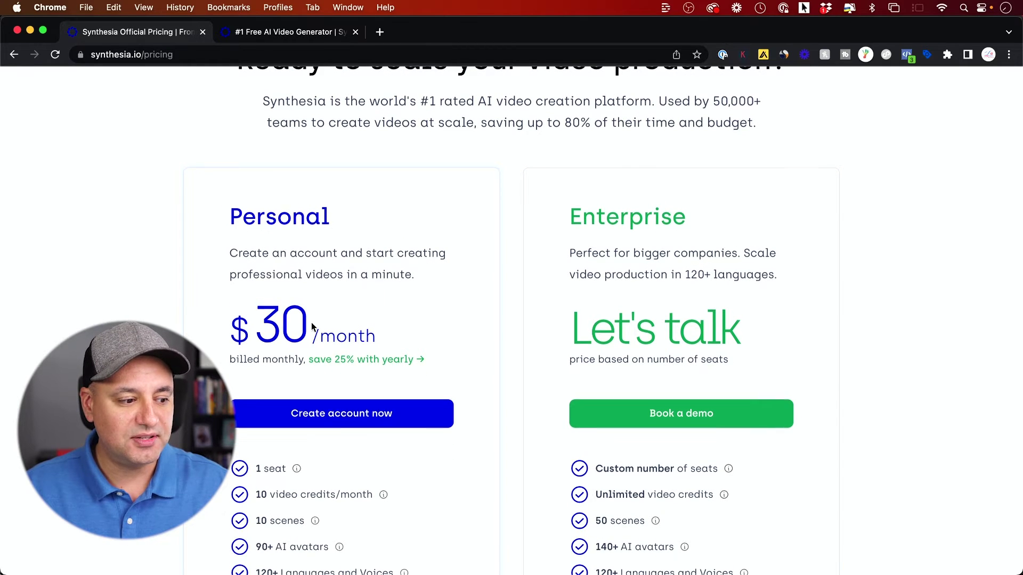
scroll(313, 327, "down", 5)
mouse_move(279, 321)
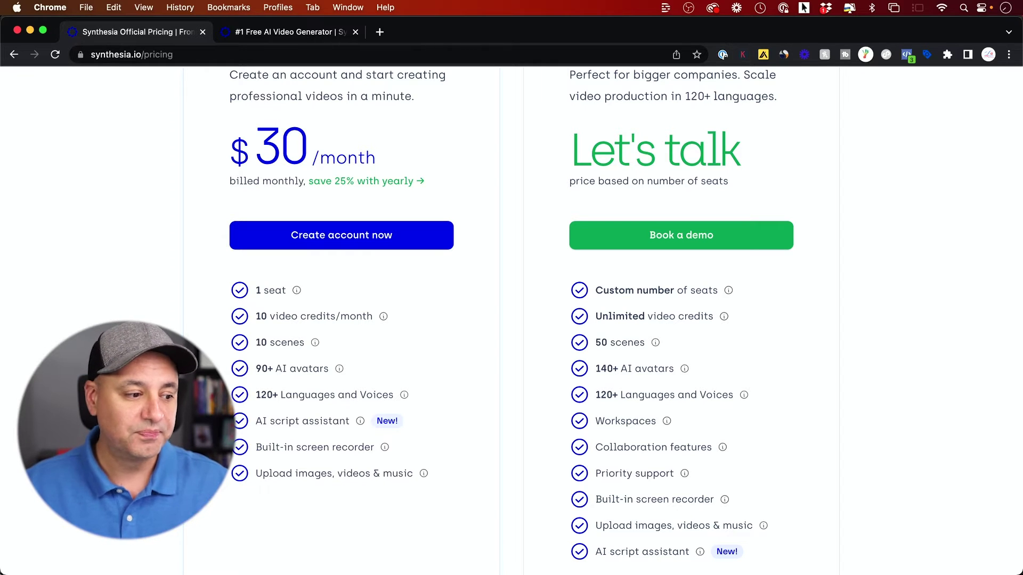
mouse_move(293, 428)
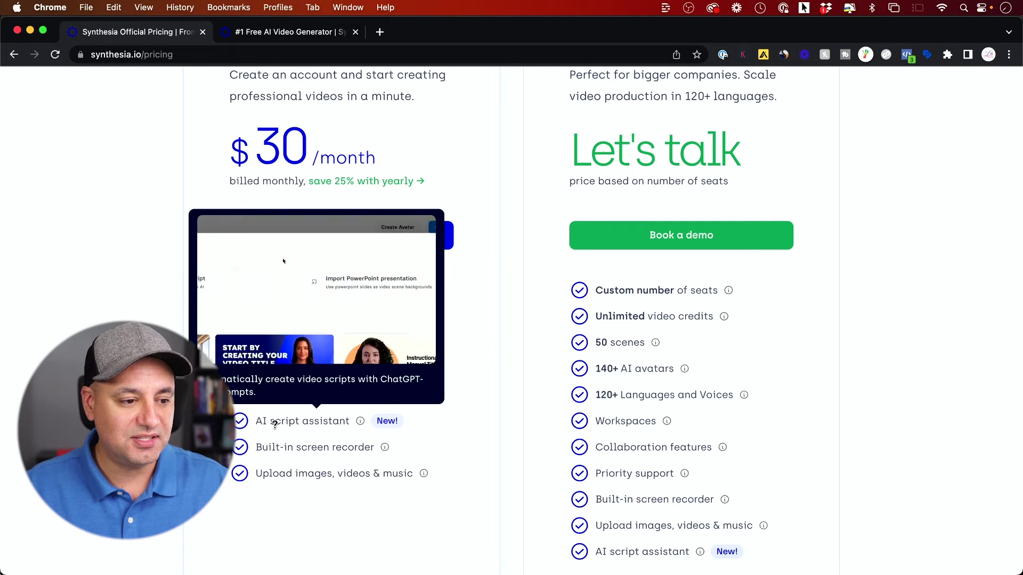
scroll(554, 368, "up", 6)
mouse_move(507, 103)
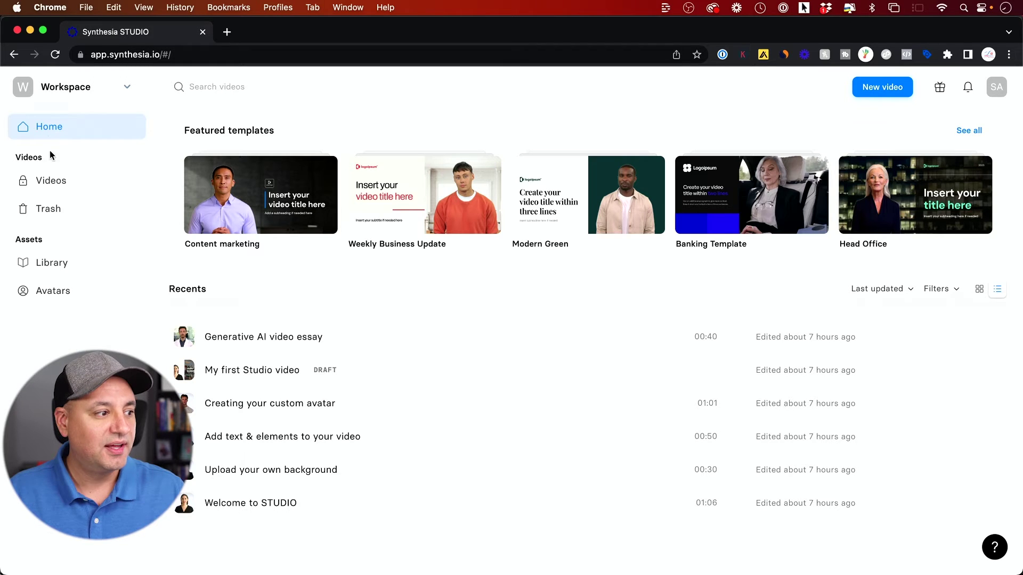
View the workspace's video list and browse through the collection of available avatars
left_click(49, 183)
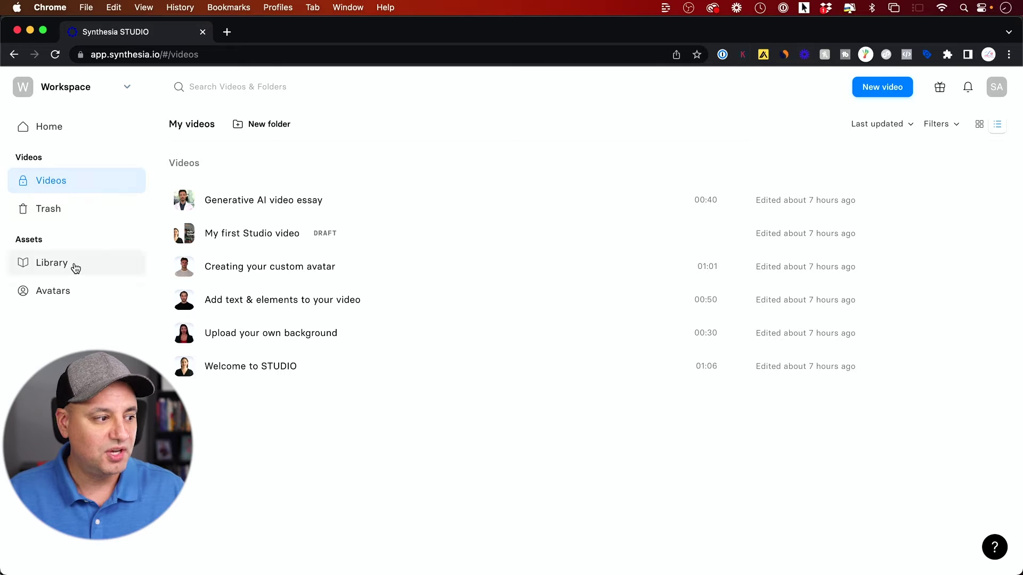
left_click(62, 300)
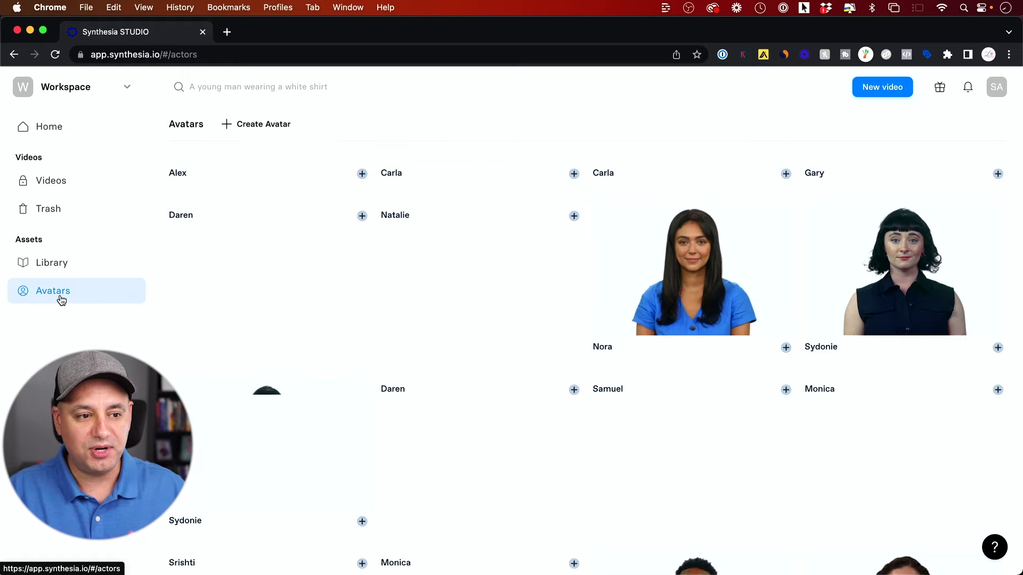
mouse_move(414, 241)
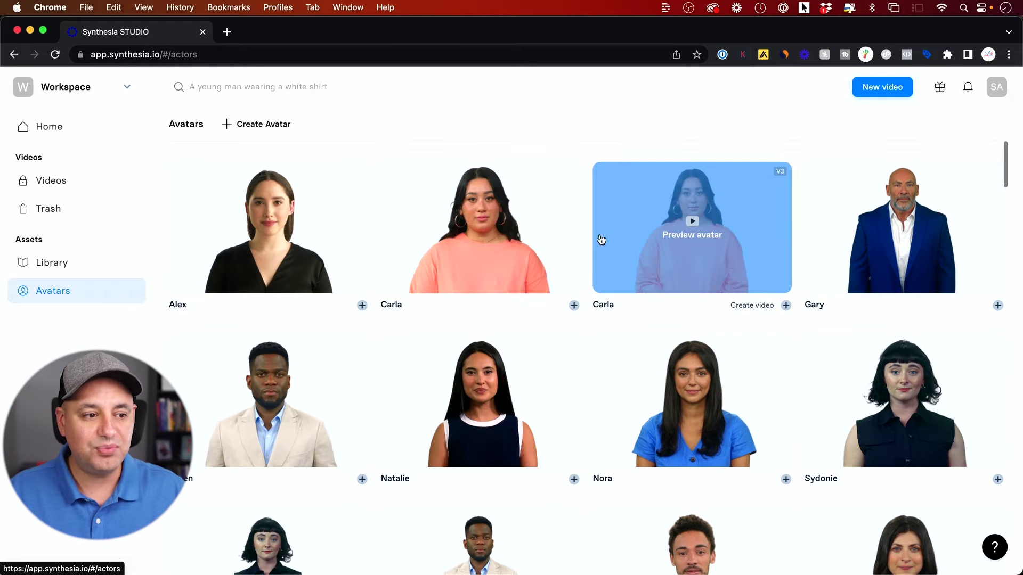
scroll(592, 233, "down", 10)
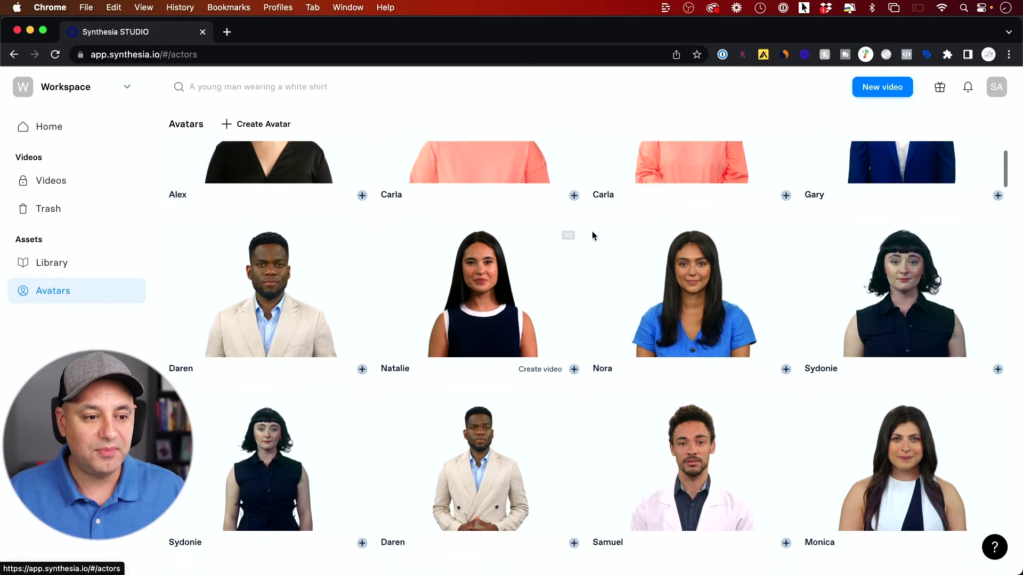
scroll(592, 234, "down", 18)
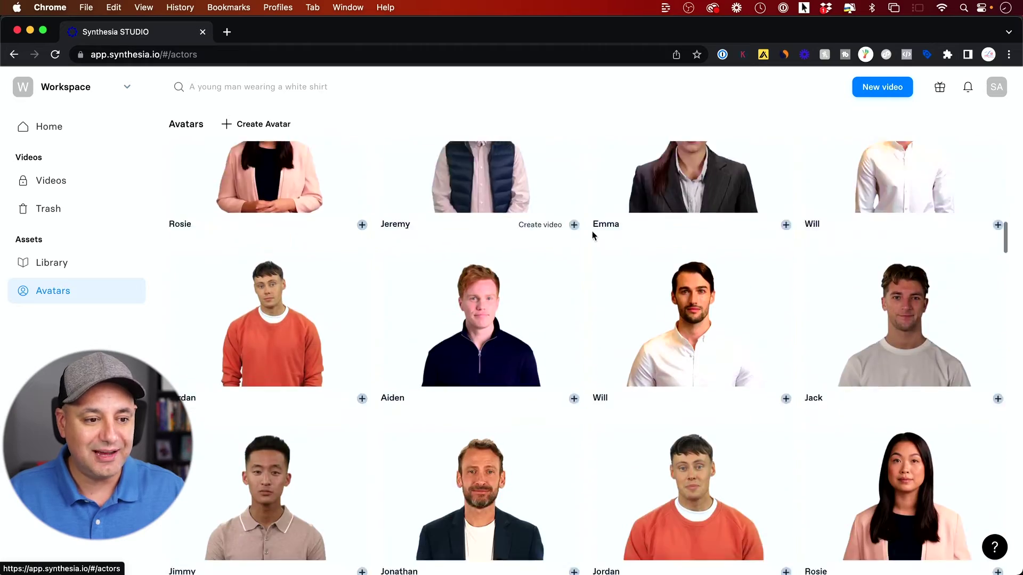
scroll(593, 236, "down", 20)
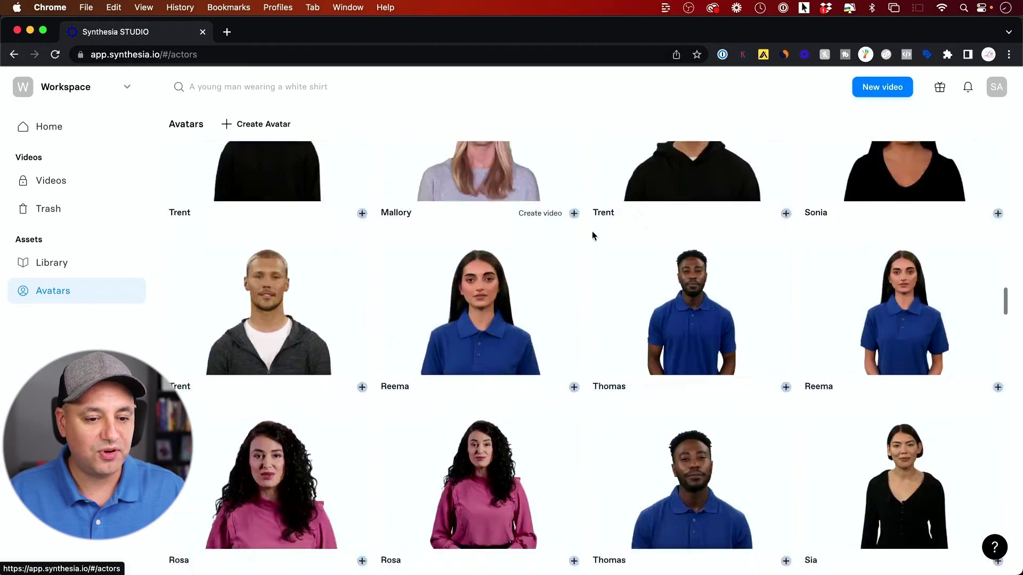
scroll(593, 234, "up", 20)
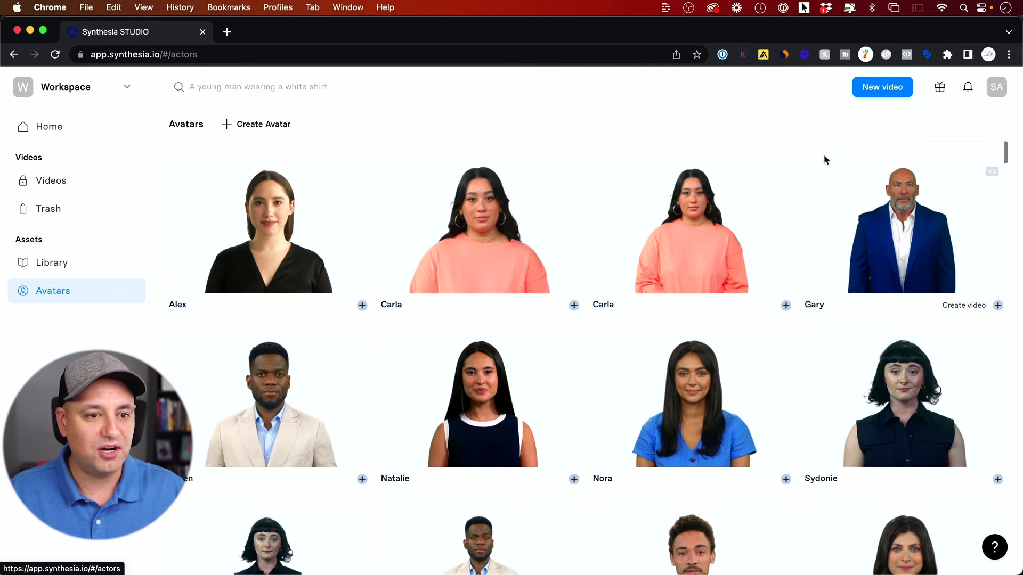
Open the options for creating a new video and browse the Synthesia templates
left_click(879, 90)
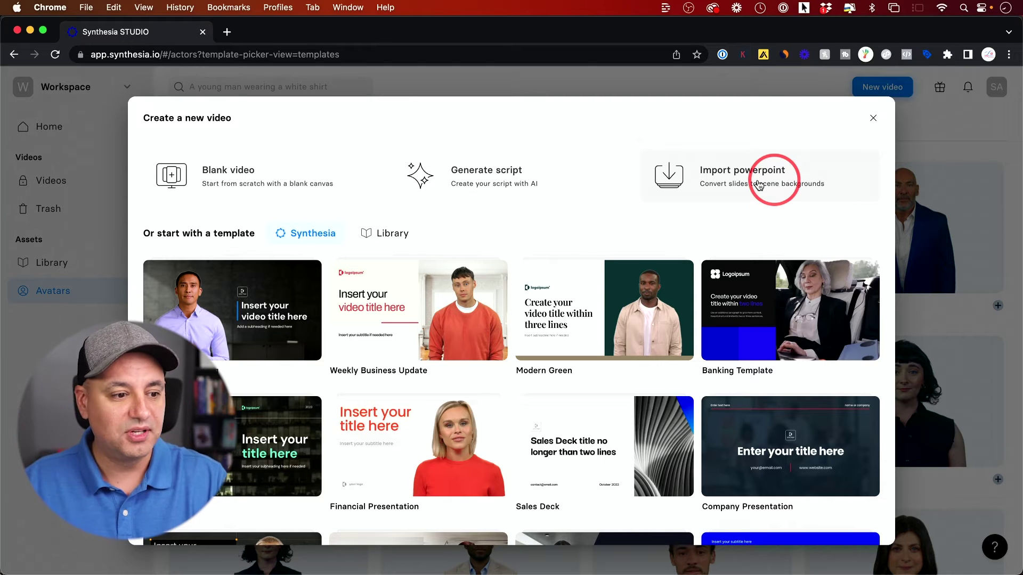
mouse_move(641, 317)
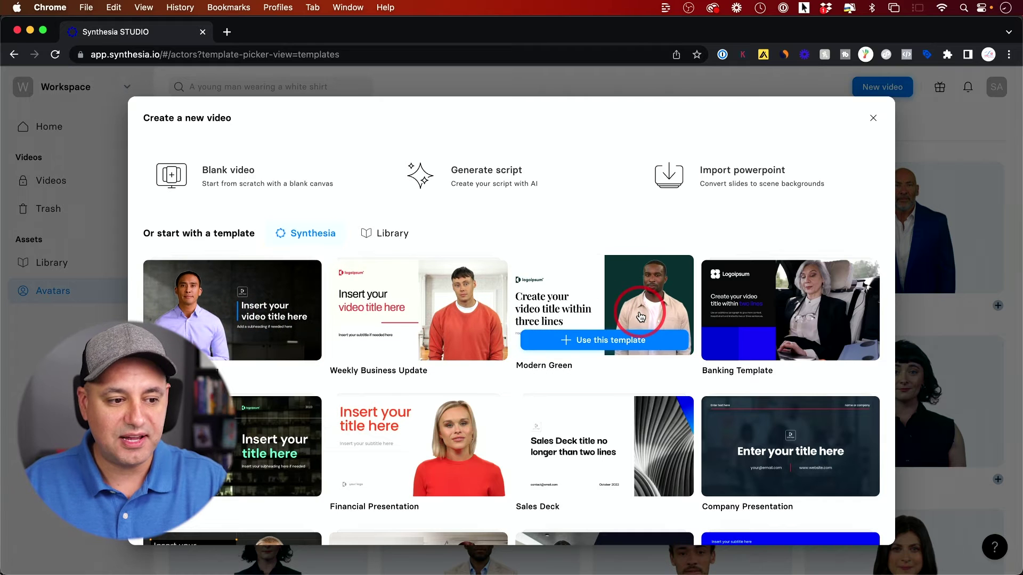
mouse_move(273, 324)
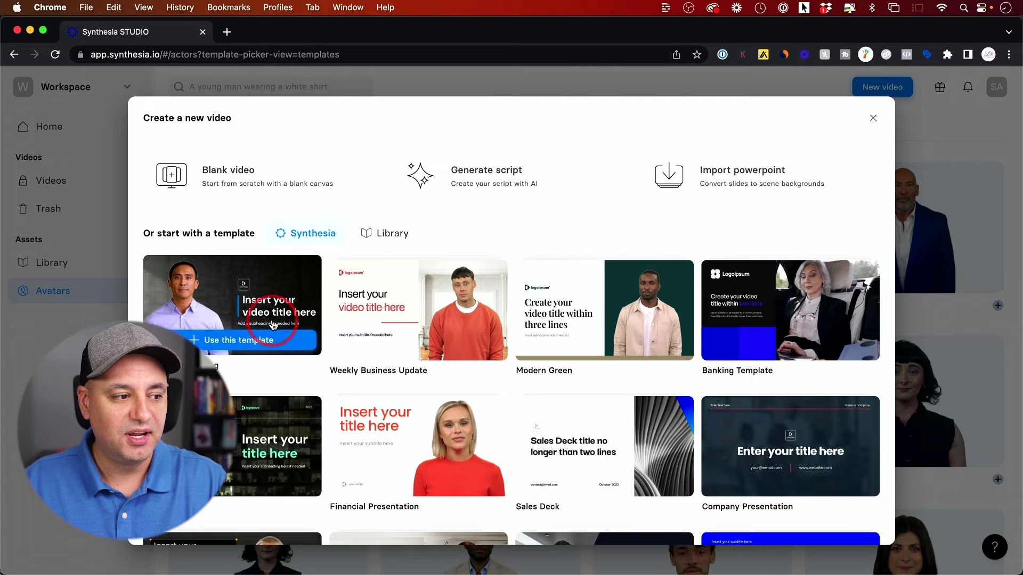
mouse_move(805, 314)
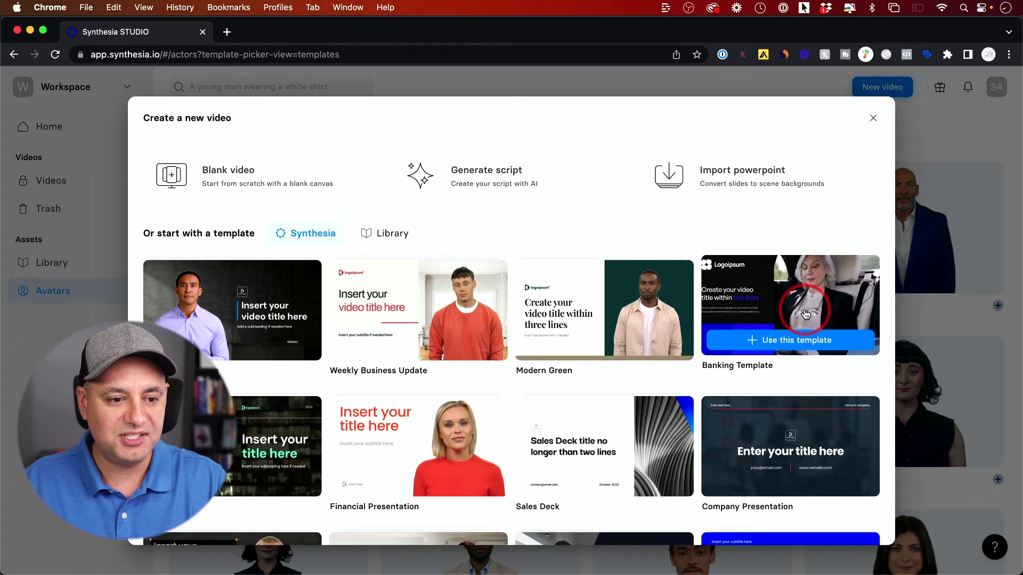
scroll(805, 315, "down", 7)
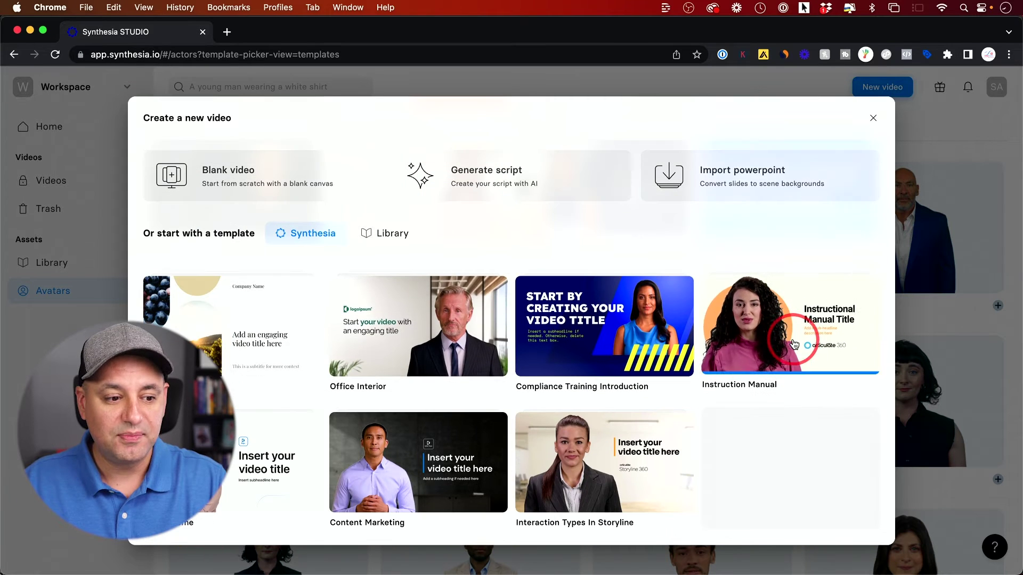
mouse_move(401, 326)
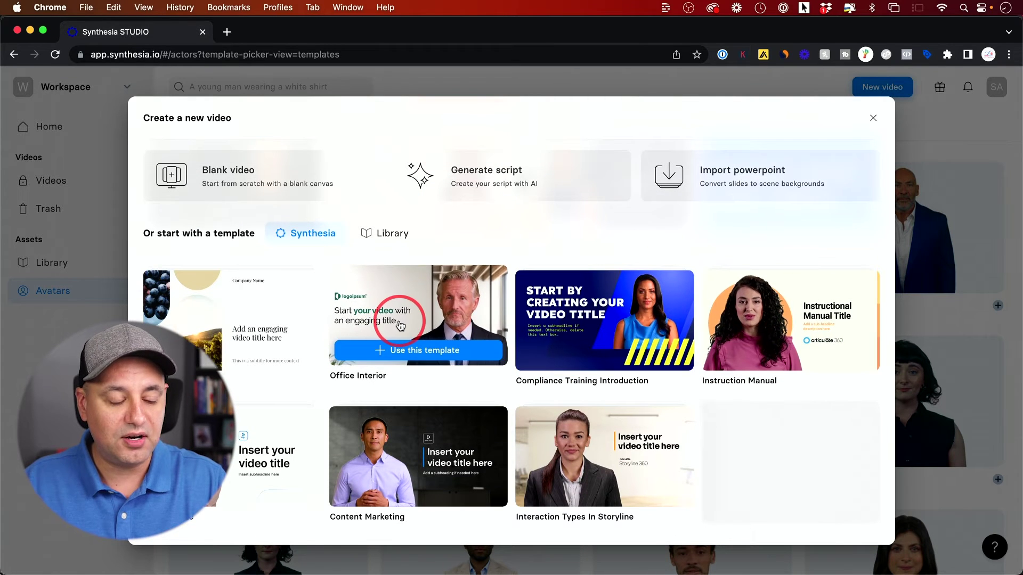
scroll(402, 333, "up", 6)
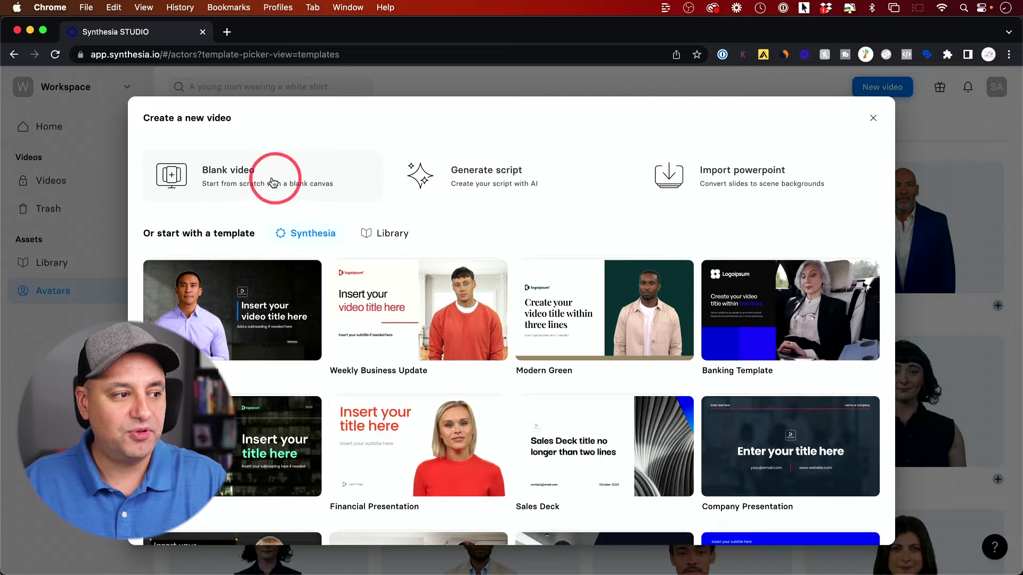
Generate an AI script on "Introduction to generative AI" for the audience "digital marketers", select its text, and close the generator
left_click(492, 179)
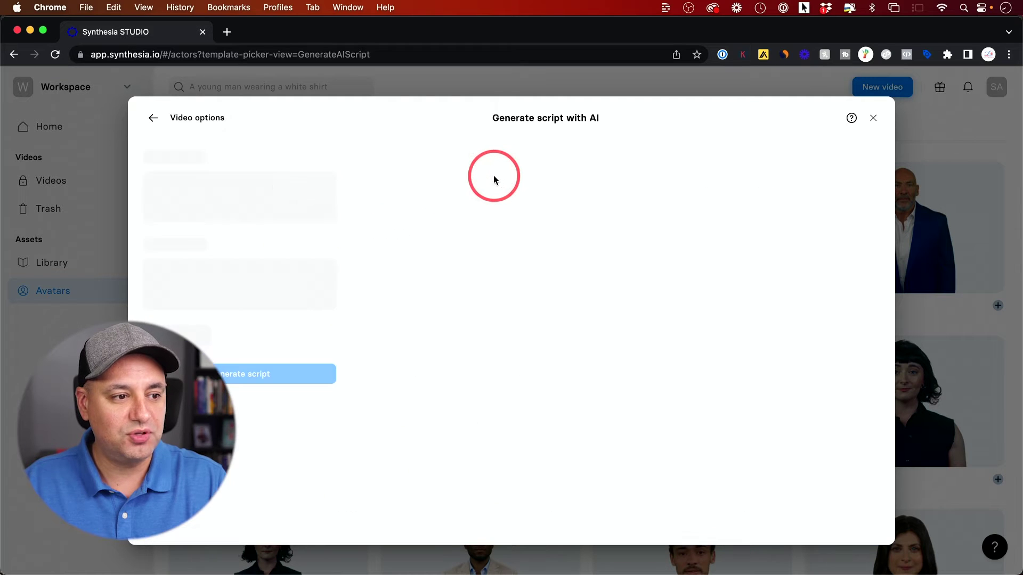
left_click(208, 187)
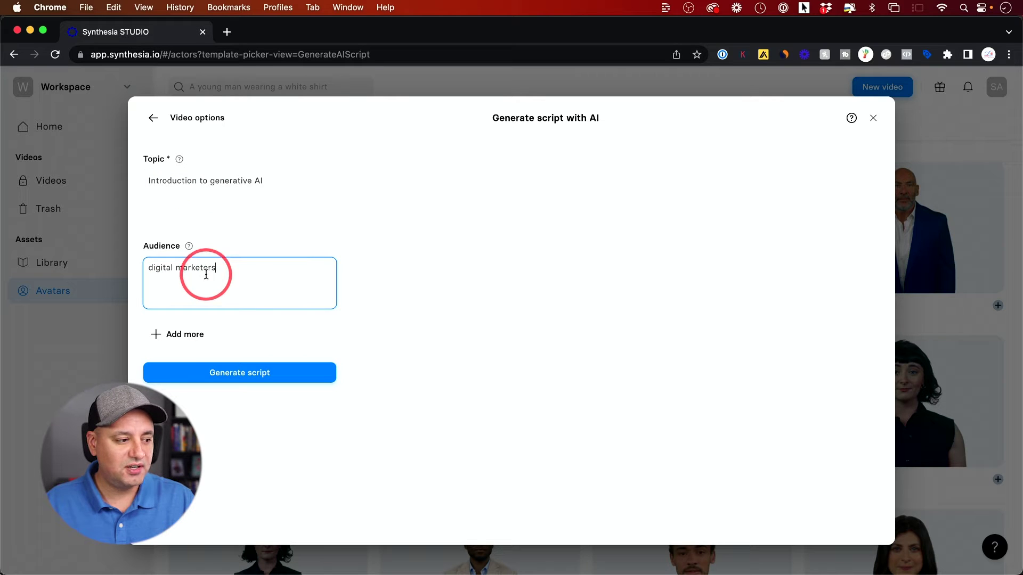
left_click(187, 335)
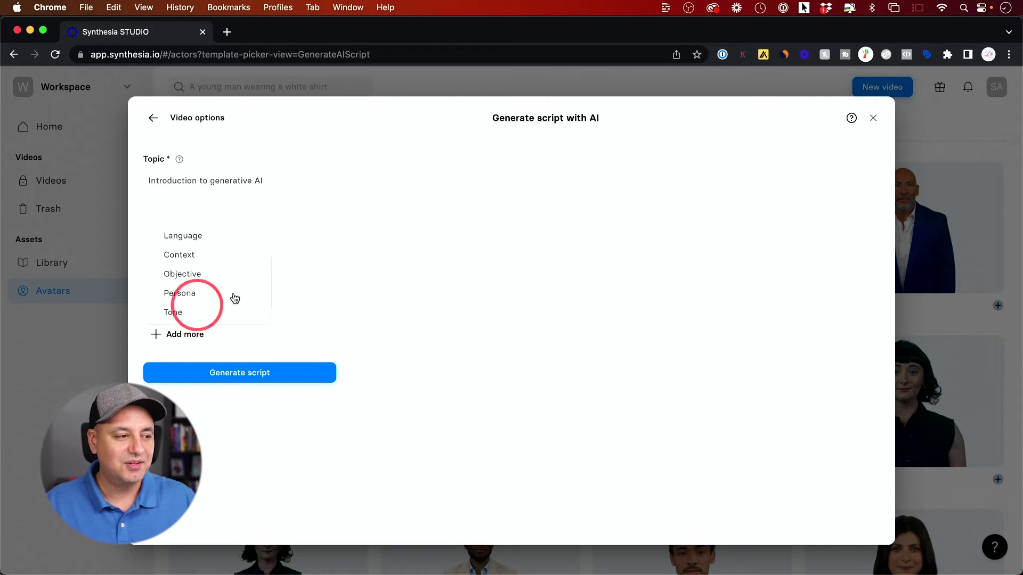
left_click(330, 301)
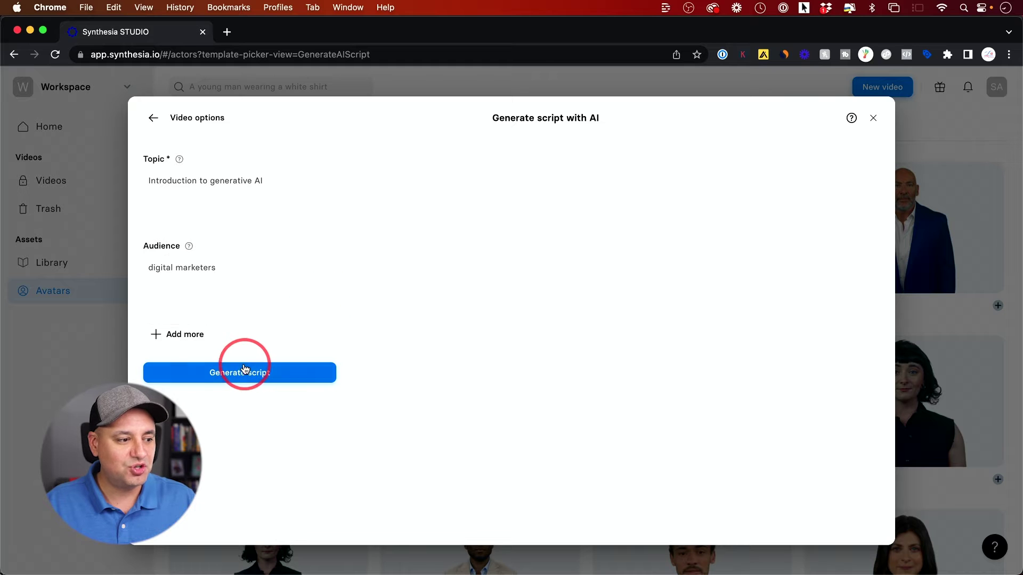
left_click(243, 371)
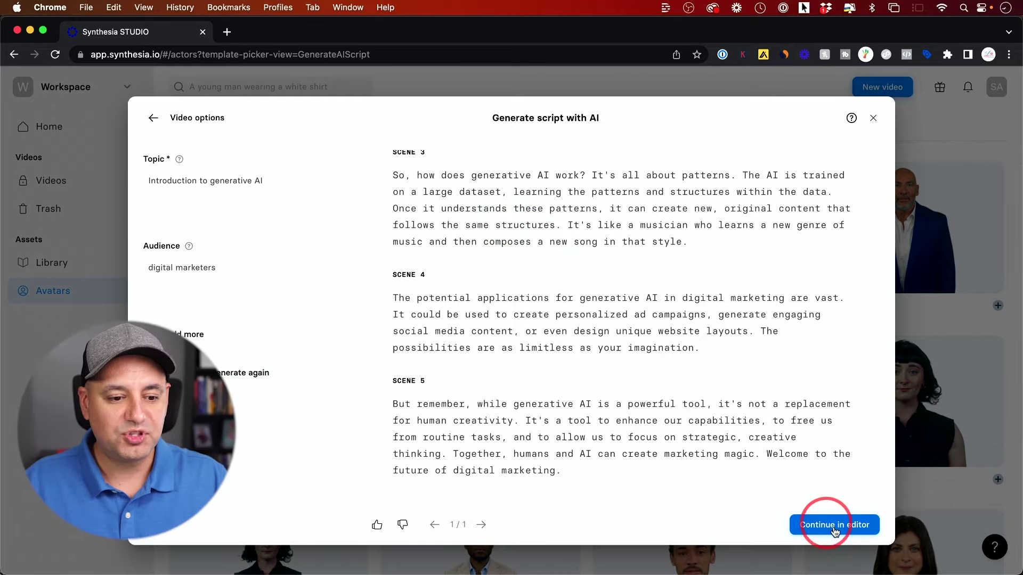
left_click_drag(585, 477, 734, 208)
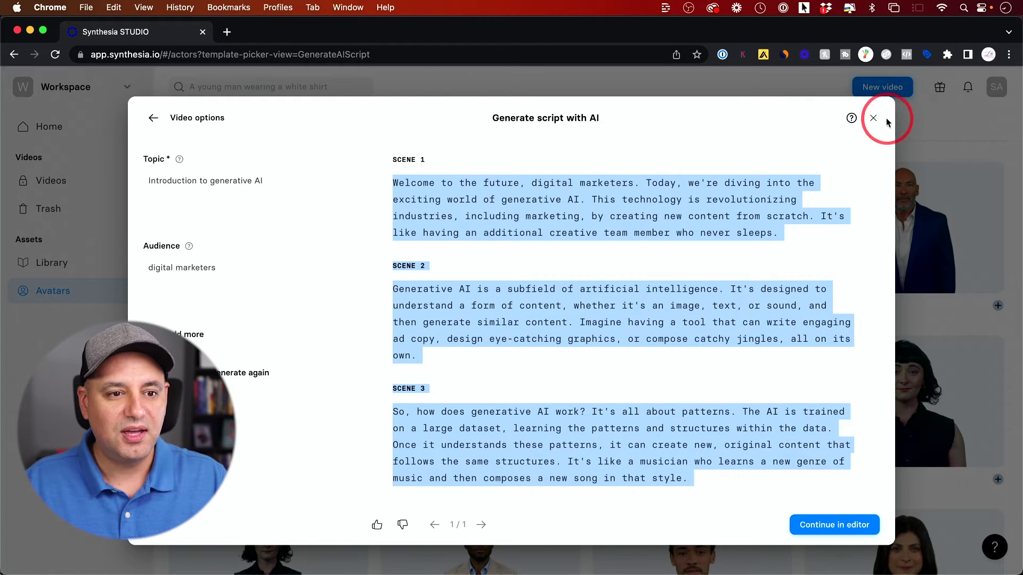
left_click(872, 119)
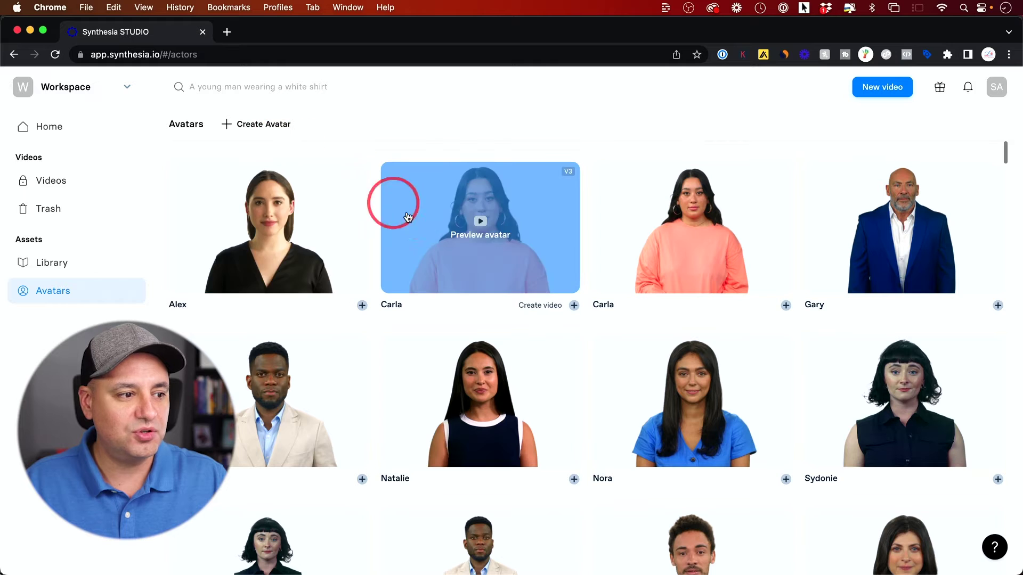
Create a new blank video from scratch and name it "tutorial video"
left_click(889, 87)
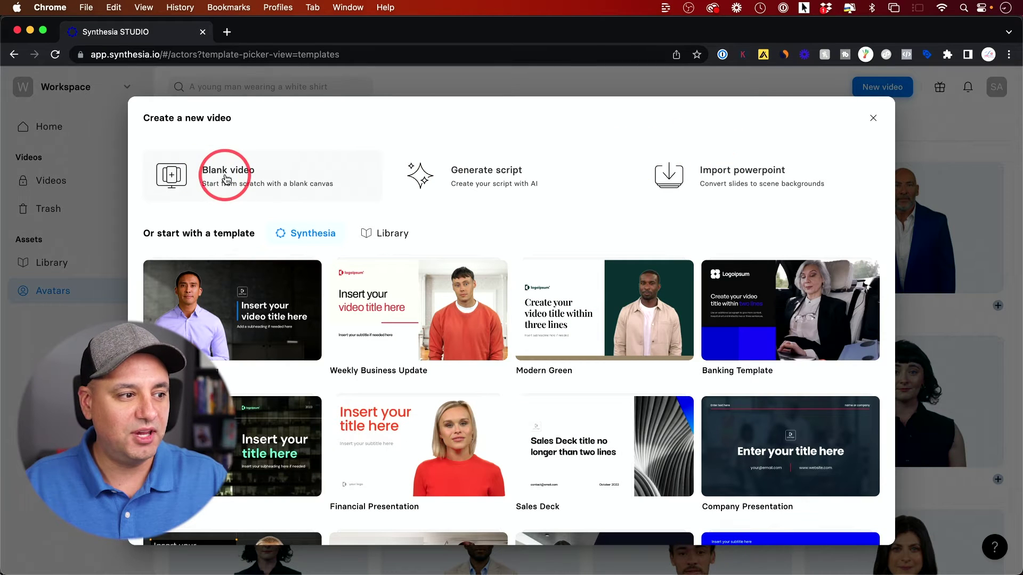
left_click(228, 180)
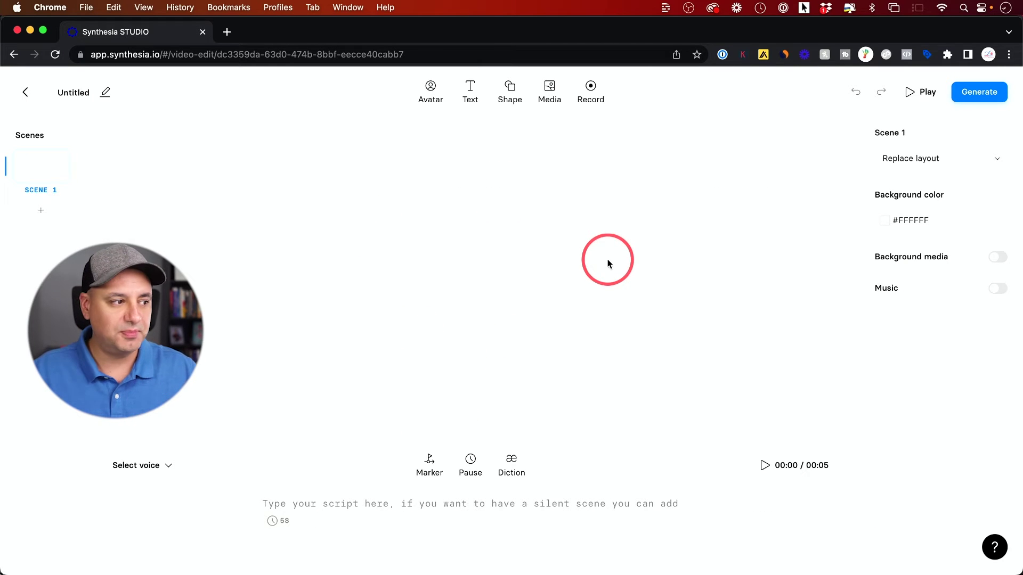
left_click(75, 92)
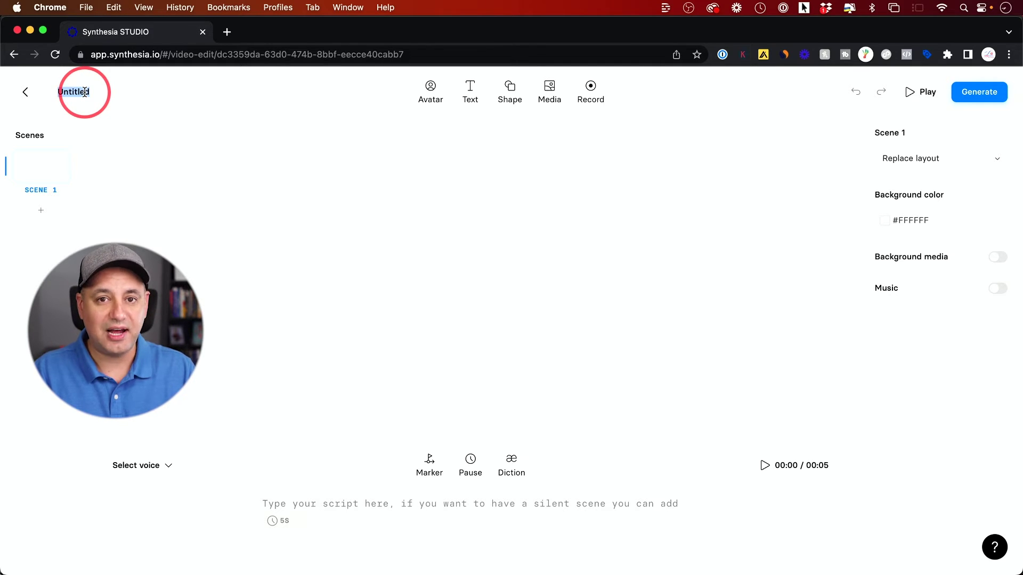
type("tutorial ")
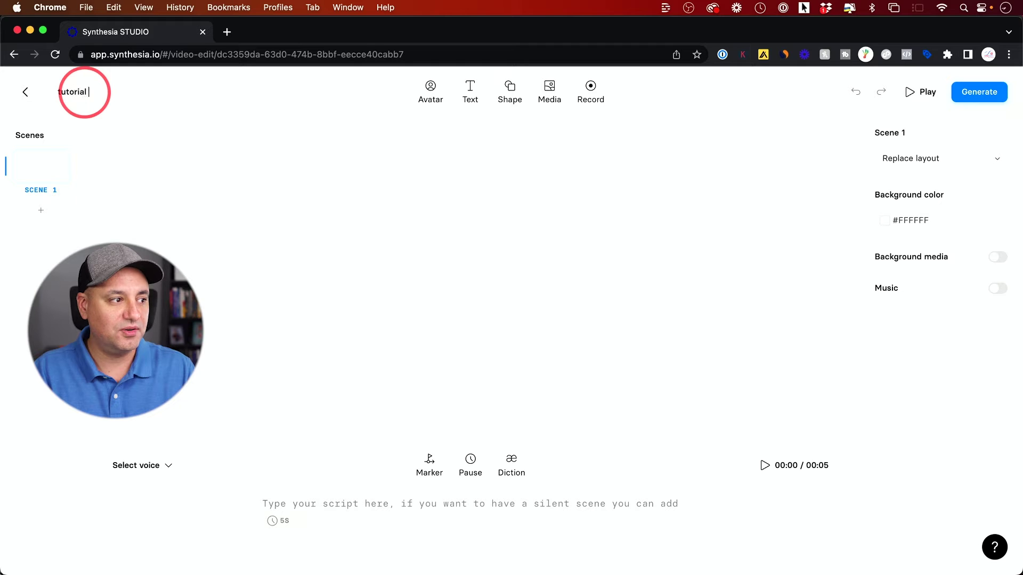
type("video")
key("Return")
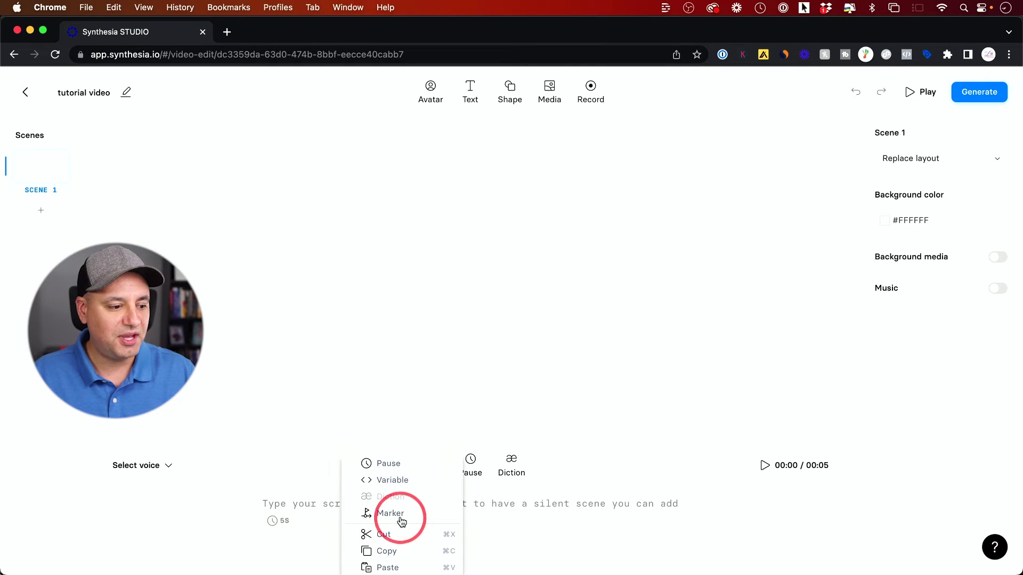
Paste the copied AI script into Scene 1 and look over the script's marker, pause and diction options
left_click(388, 567)
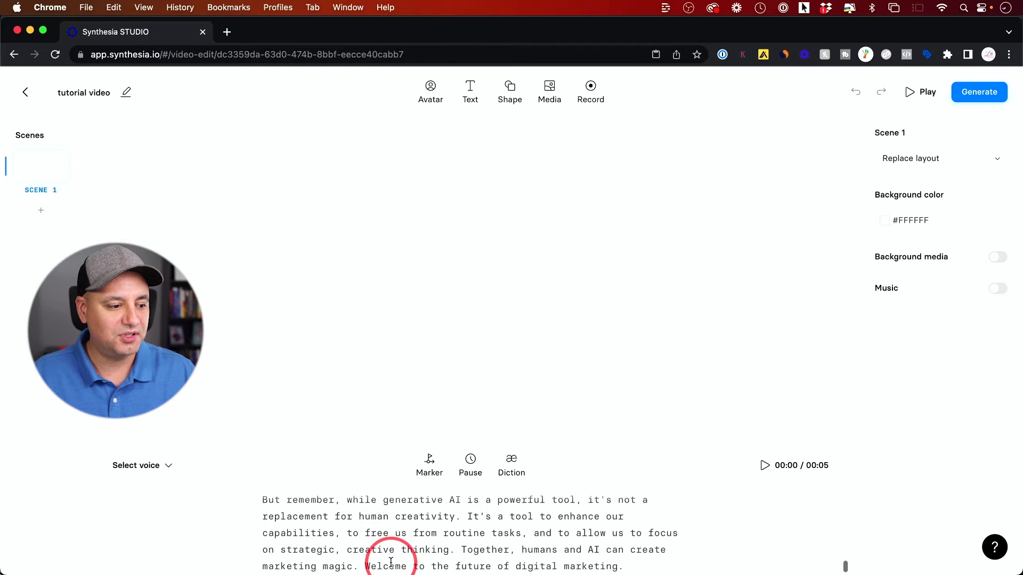
left_click(429, 475)
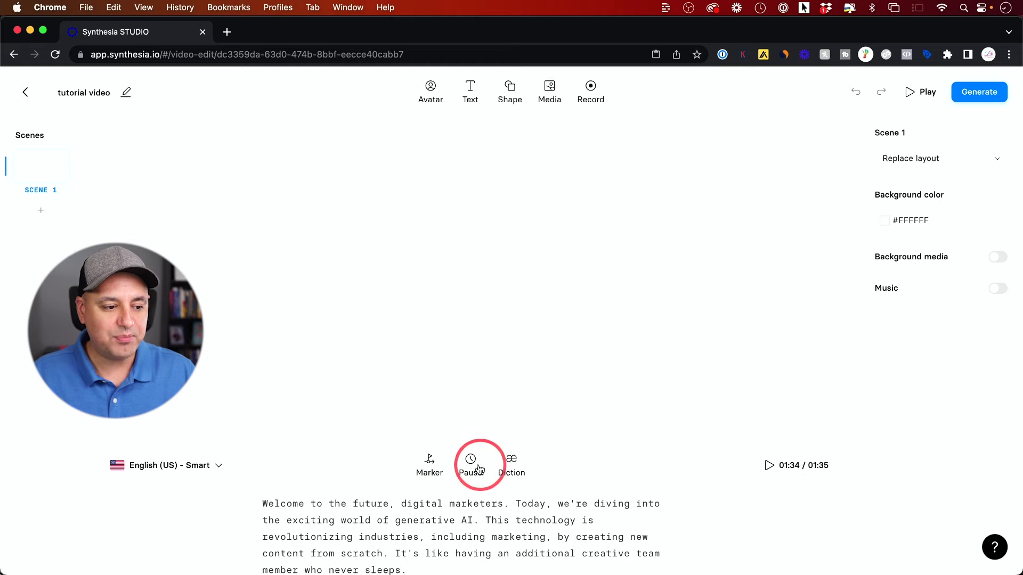
left_click(513, 462)
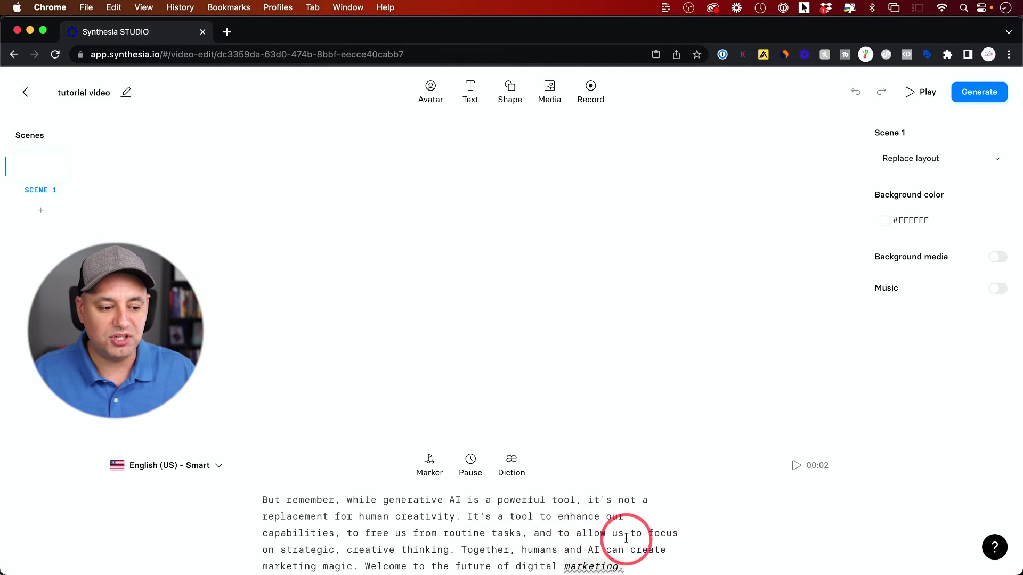
scroll(608, 557, "down", 1)
mouse_move(593, 566)
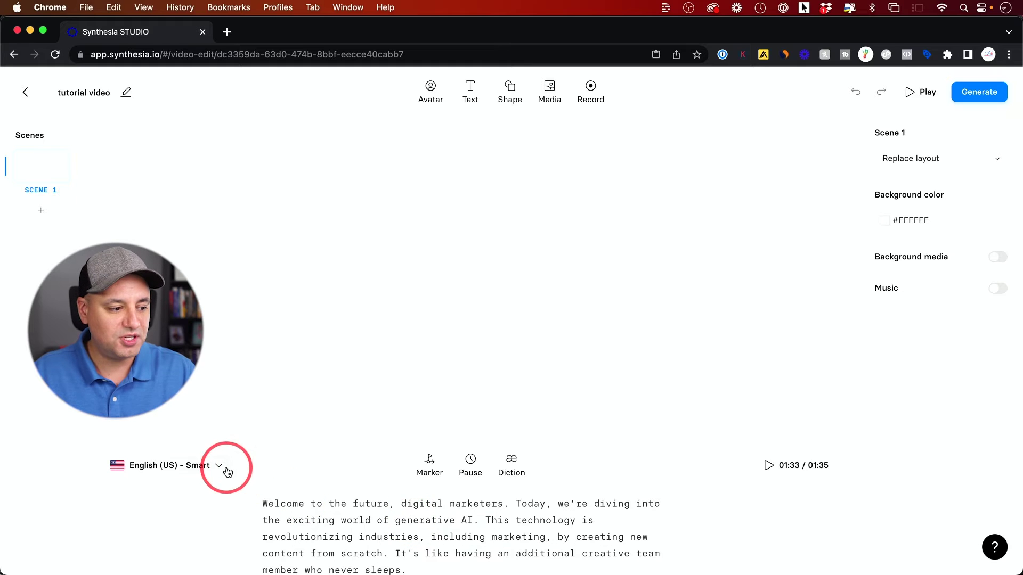
left_click(387, 522)
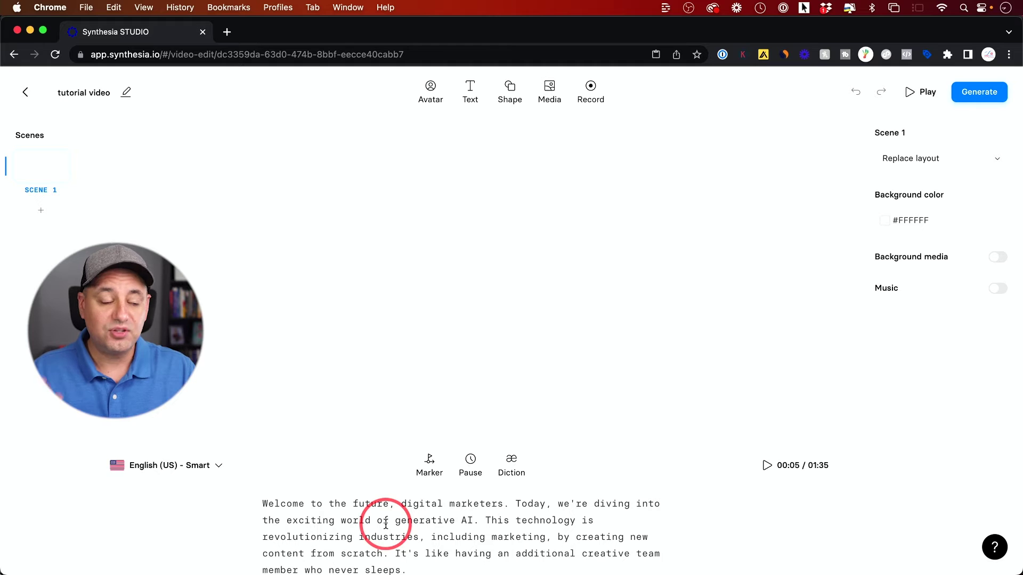
Browse the voices available for the script and close the selection without changing the voice
left_click(217, 466)
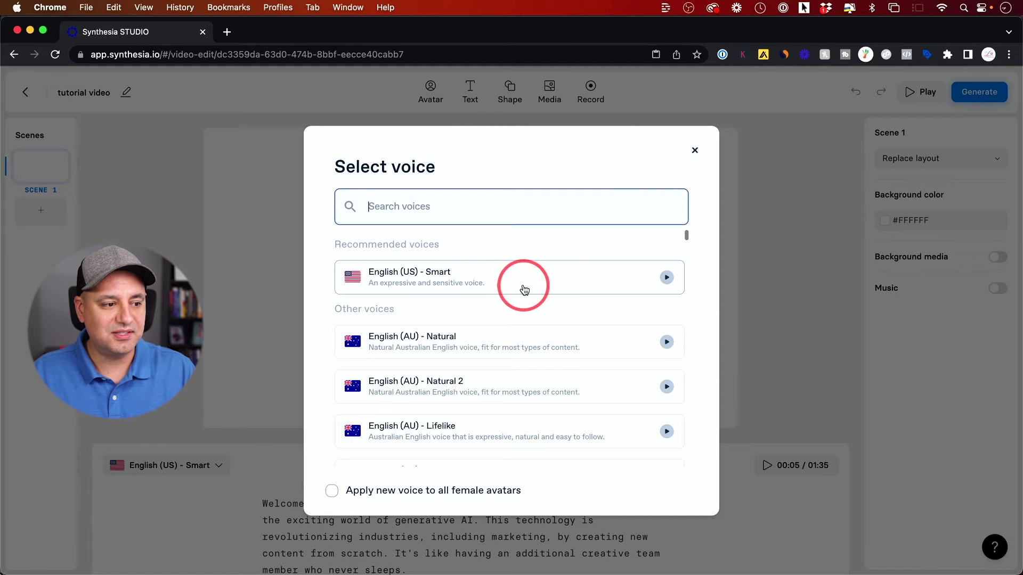
scroll(546, 404, "down", 5)
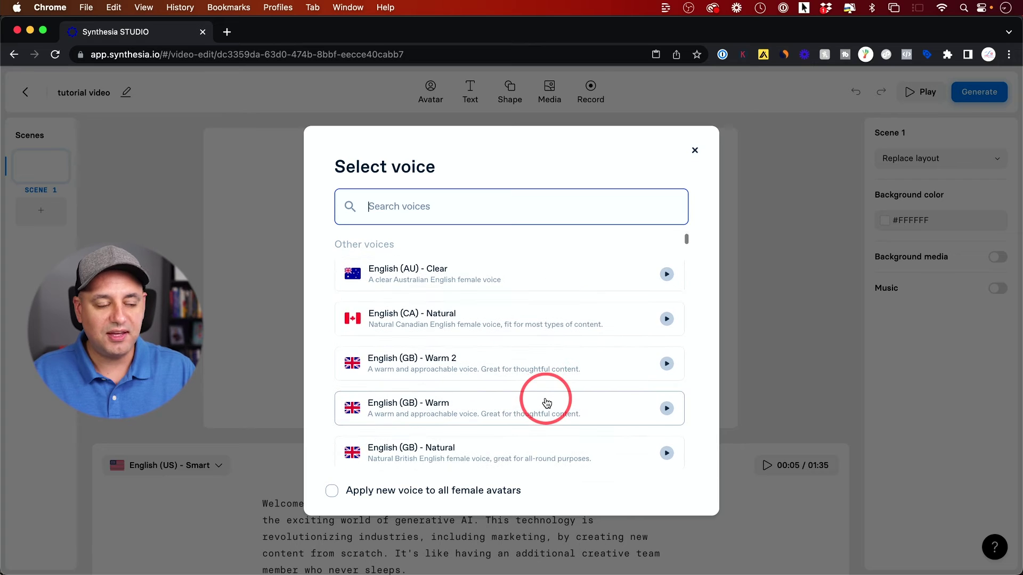
scroll(544, 400, "down", 1)
left_click(690, 156)
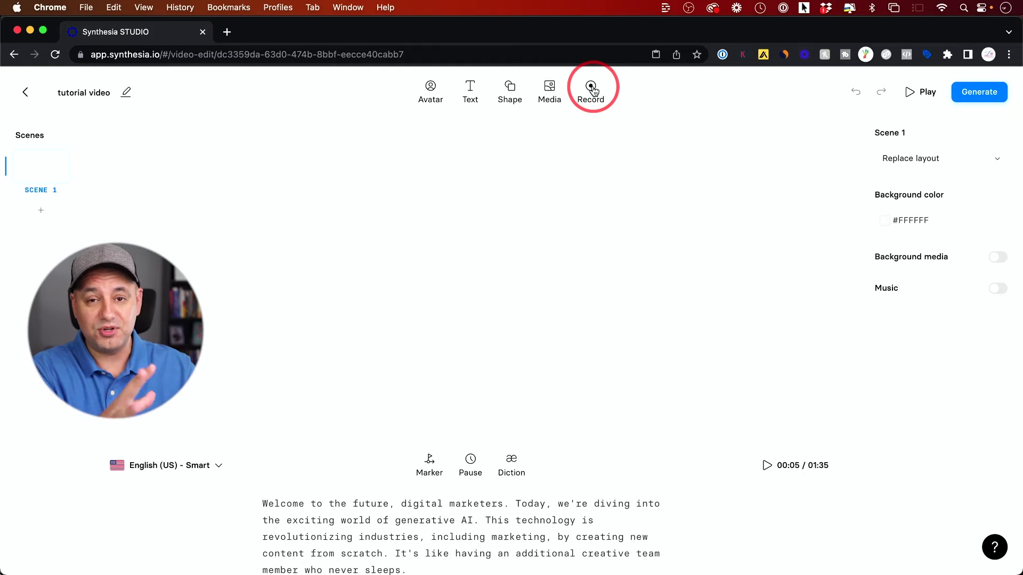
Add the Daren avatar in the beige suit to Scene 1 and place it in the canvas's lower-left corner
left_click(429, 92)
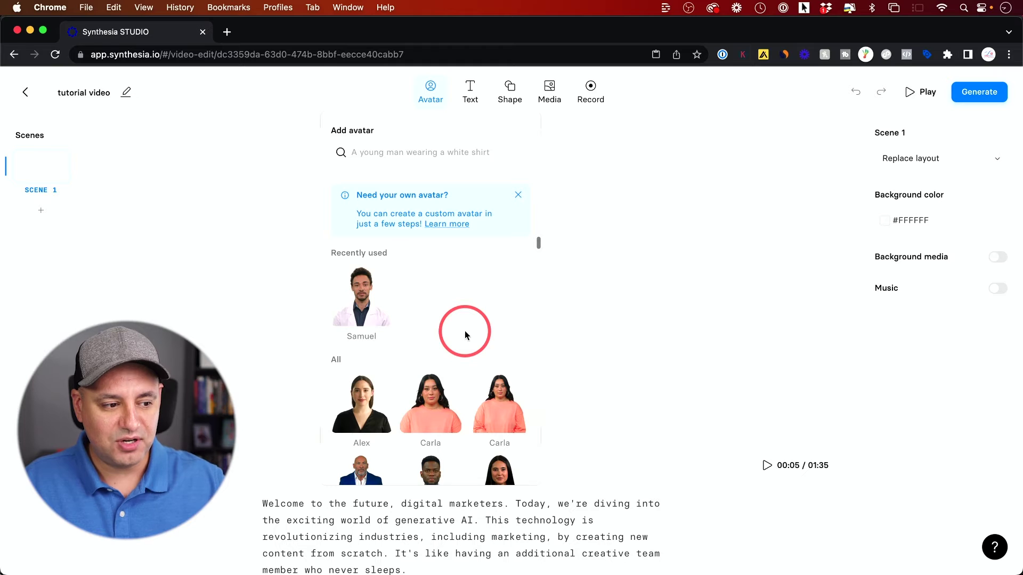
scroll(465, 334, "down", 2)
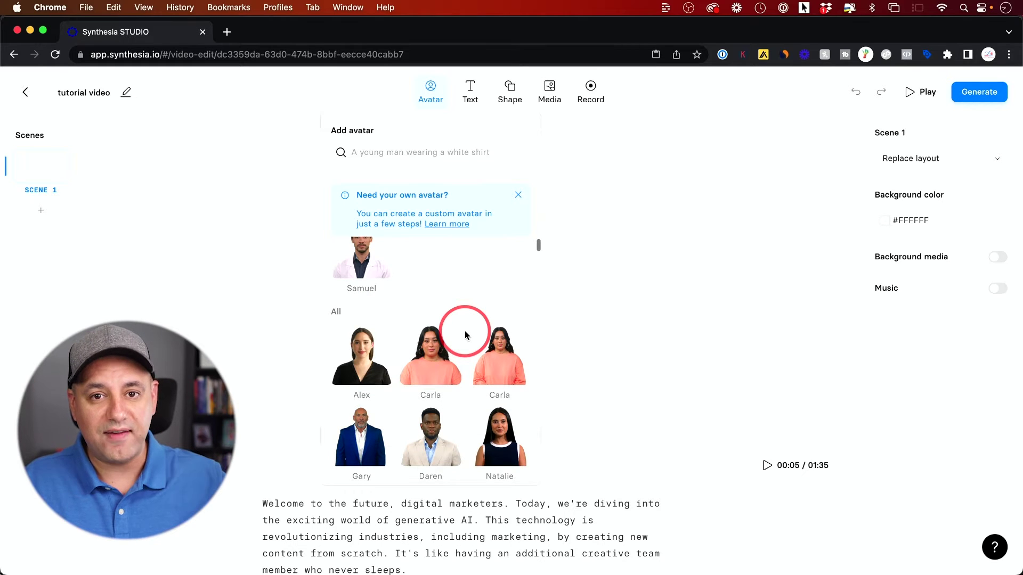
scroll(464, 334, "down", 2)
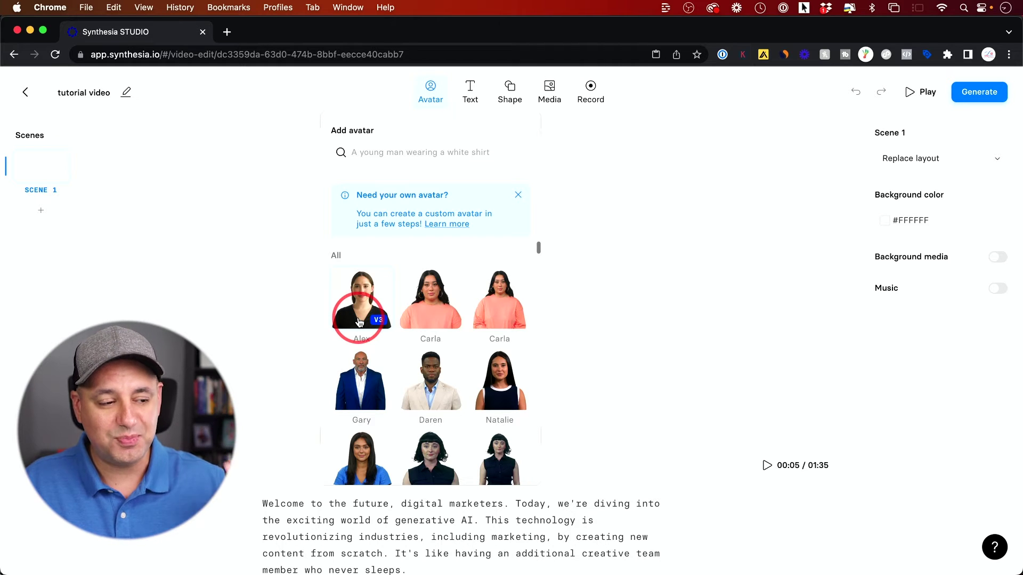
scroll(460, 358, "down", 3)
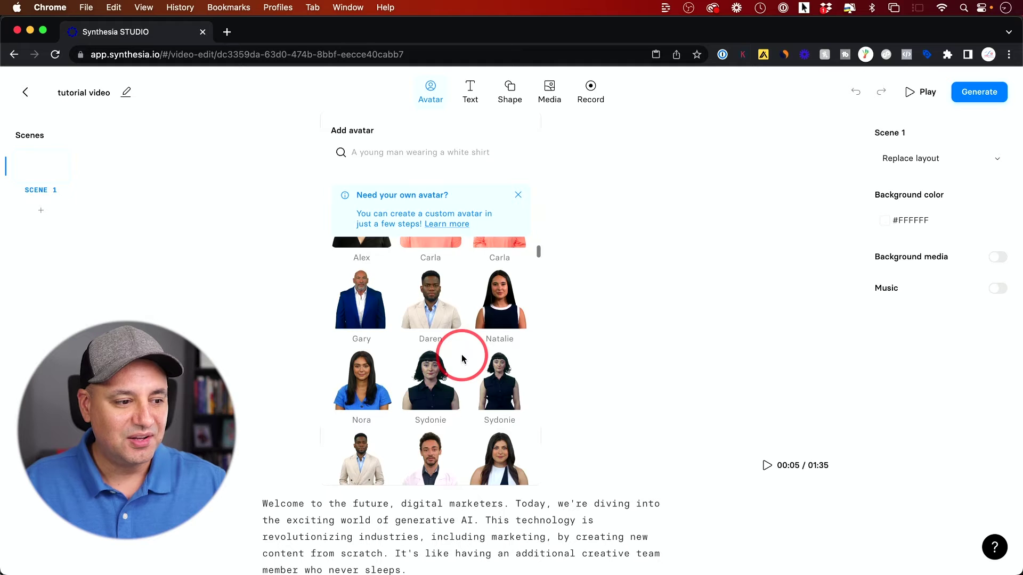
scroll(462, 359, "down", 3)
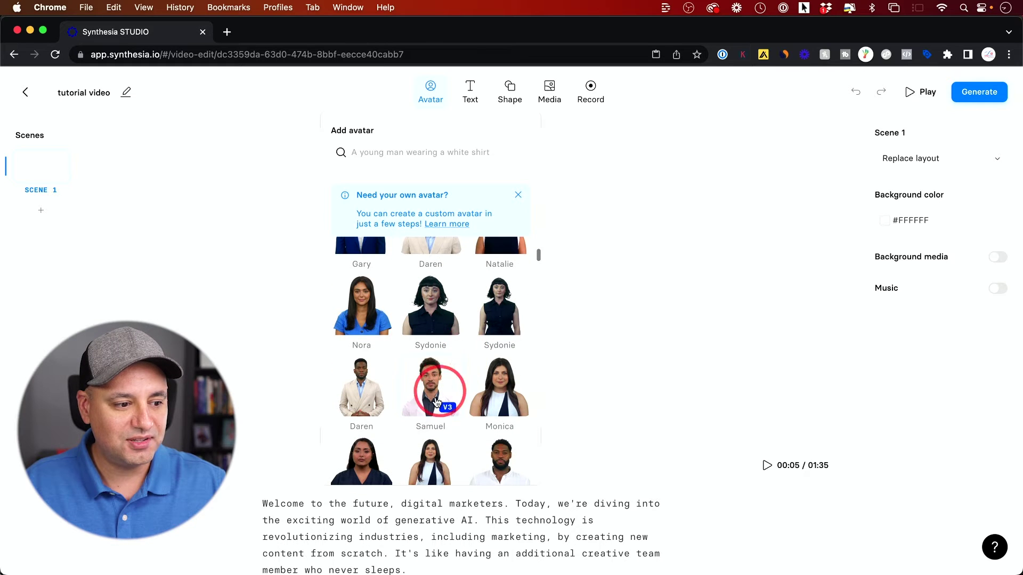
scroll(373, 379, "down", 1)
left_click(364, 370)
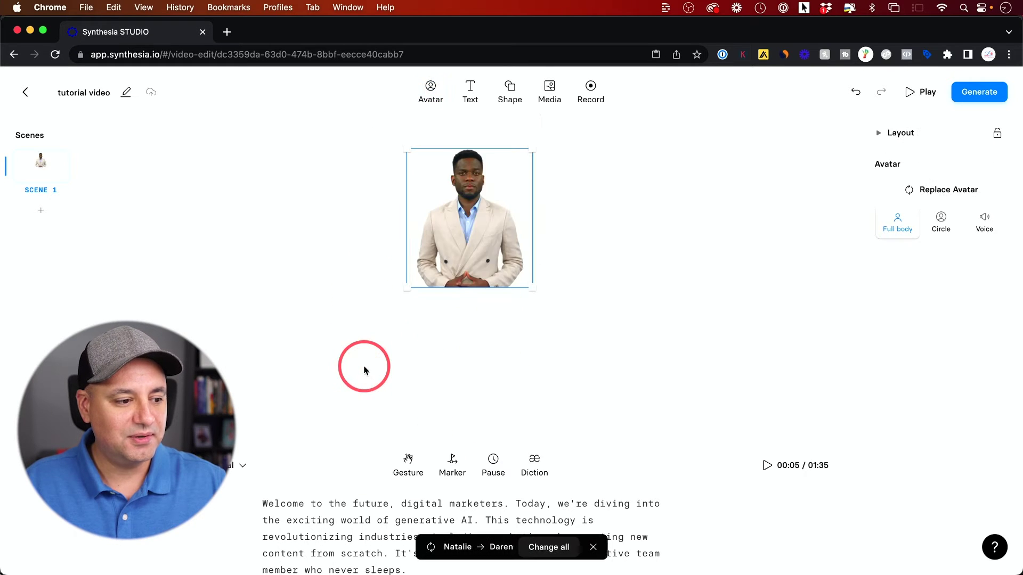
left_click_drag(473, 251, 322, 387)
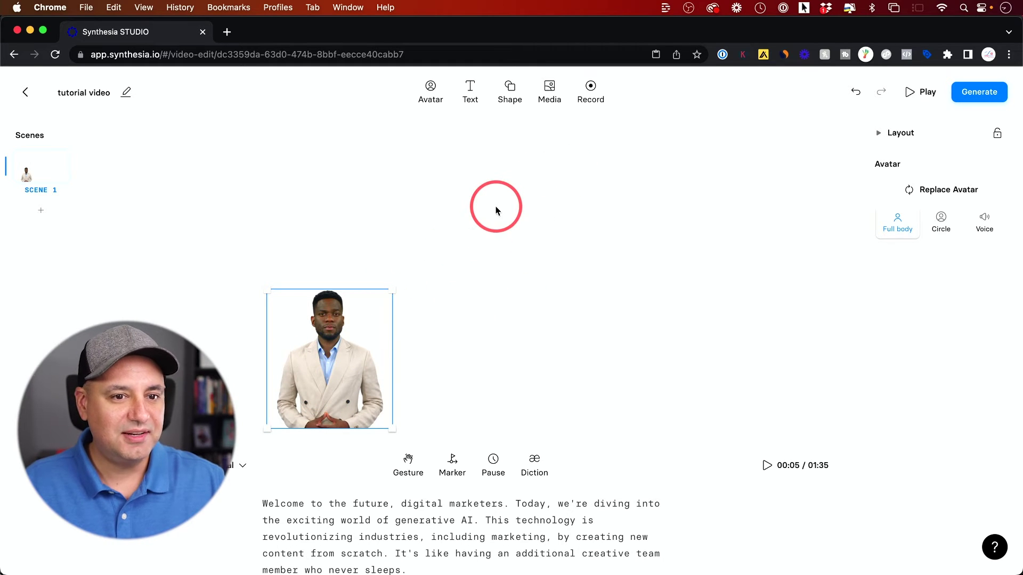
Look through the stock media, covering Shutterstock videos, Icons8 animated icons and Shutterstock images
left_click(548, 95)
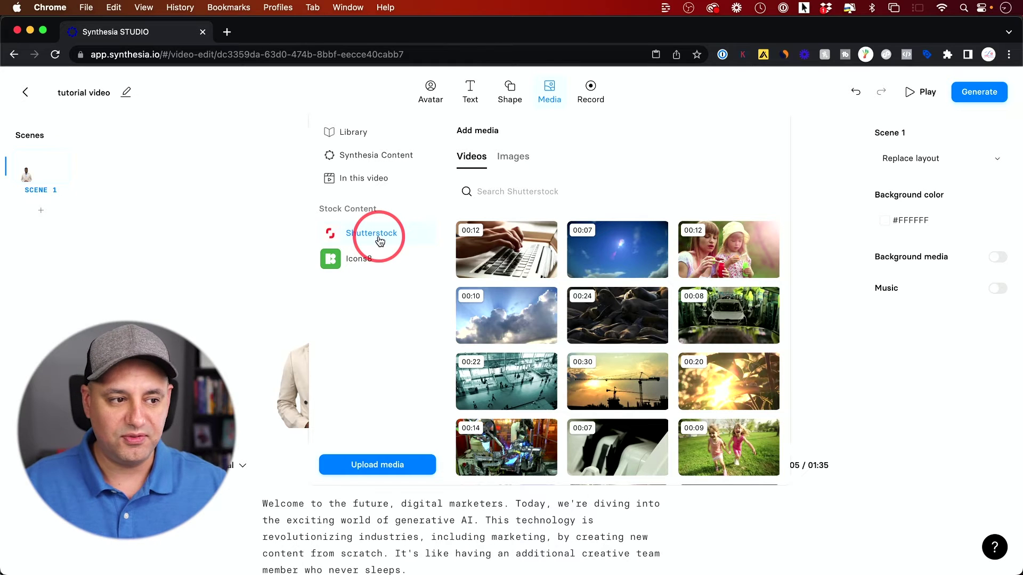
left_click(364, 266)
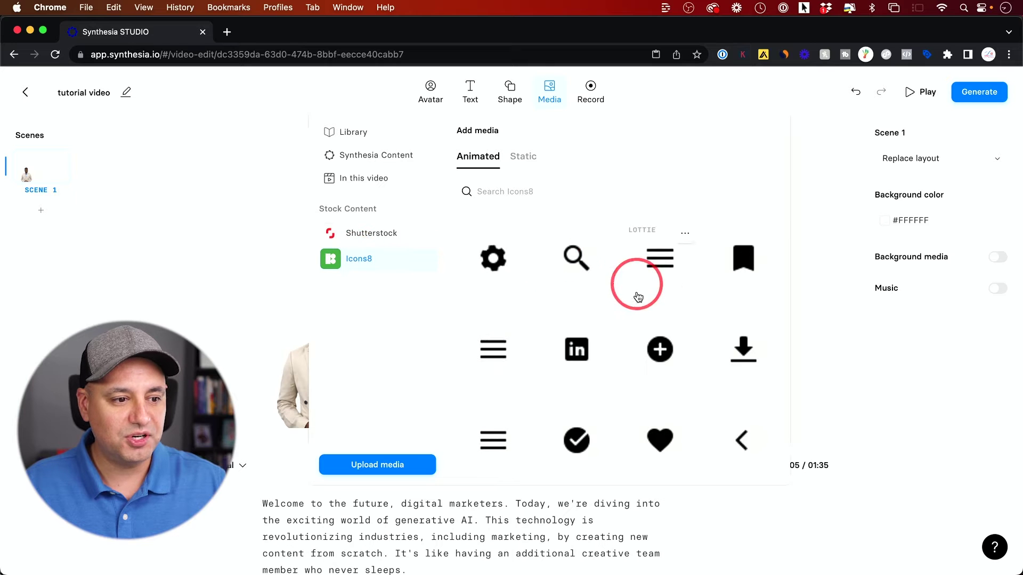
left_click(364, 239)
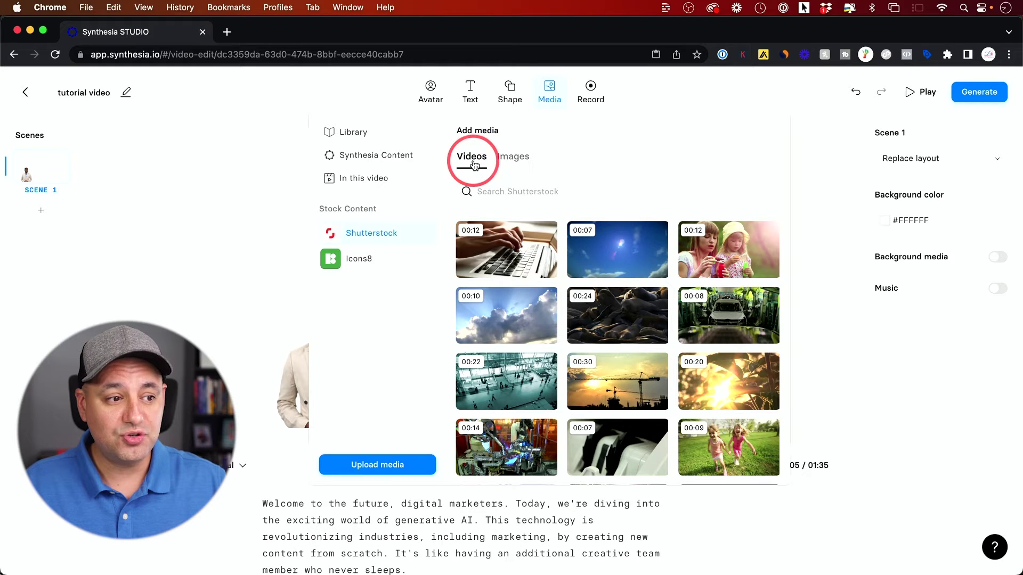
left_click(518, 160)
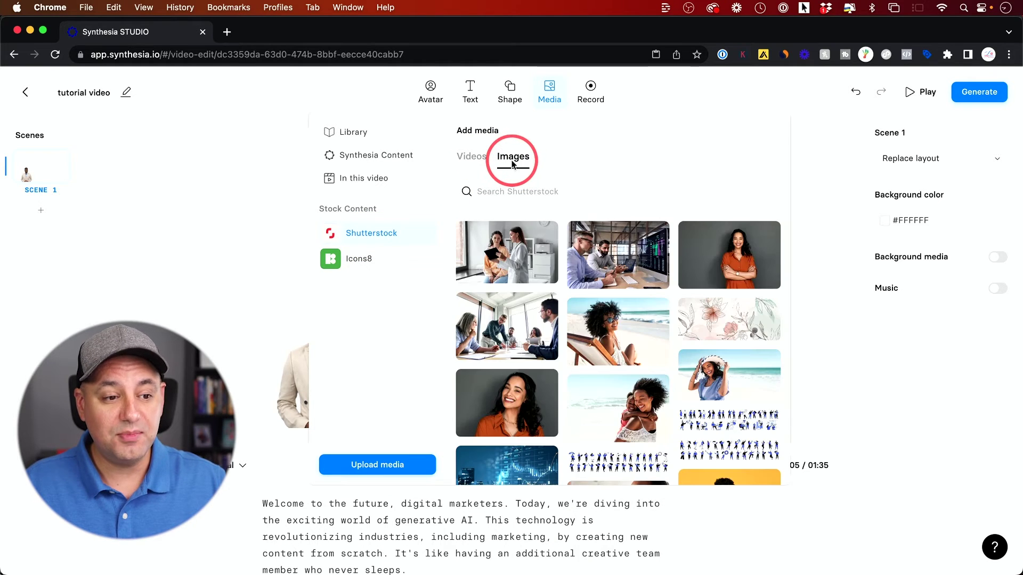
Search Shutterstock images for "office background", insert the glass-walled office picture and enlarge it to the canvas width
left_click(521, 192)
type("office background")
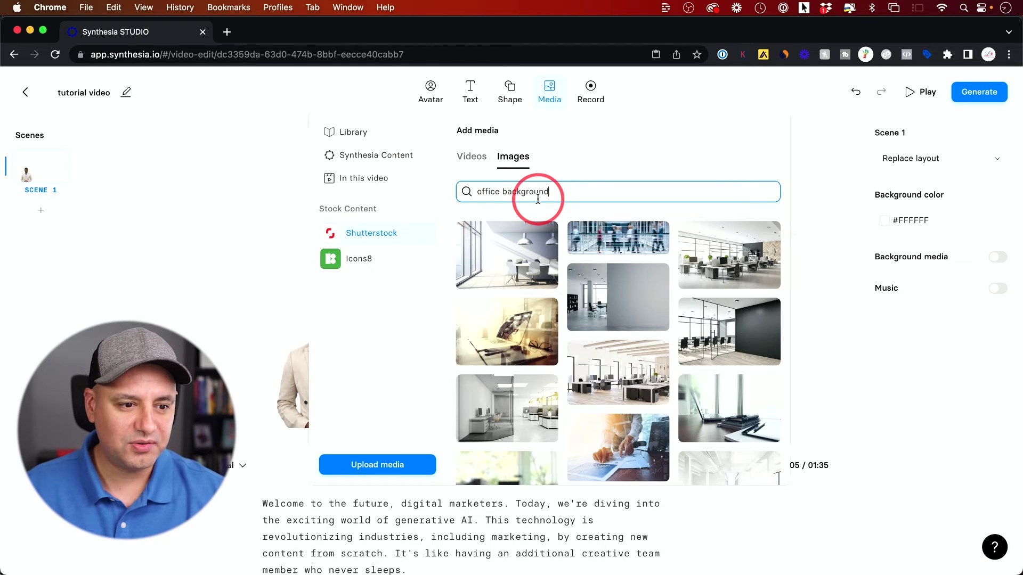
left_click(510, 399)
left_click_drag(385, 267, 798, 418)
Send the office image to the back and move it up to cover the canvas behind the avatar
right_click(524, 263)
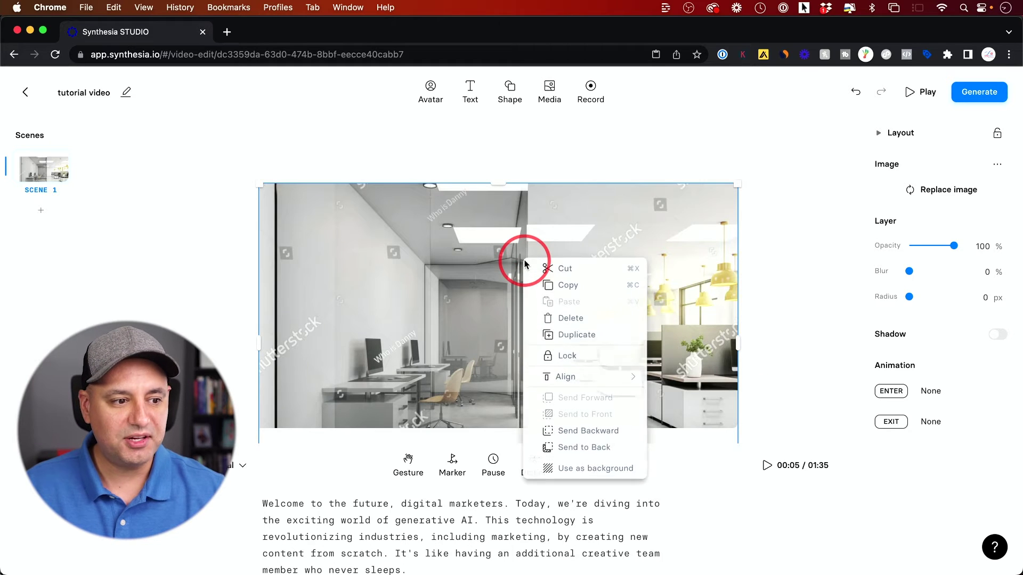
left_click(582, 449)
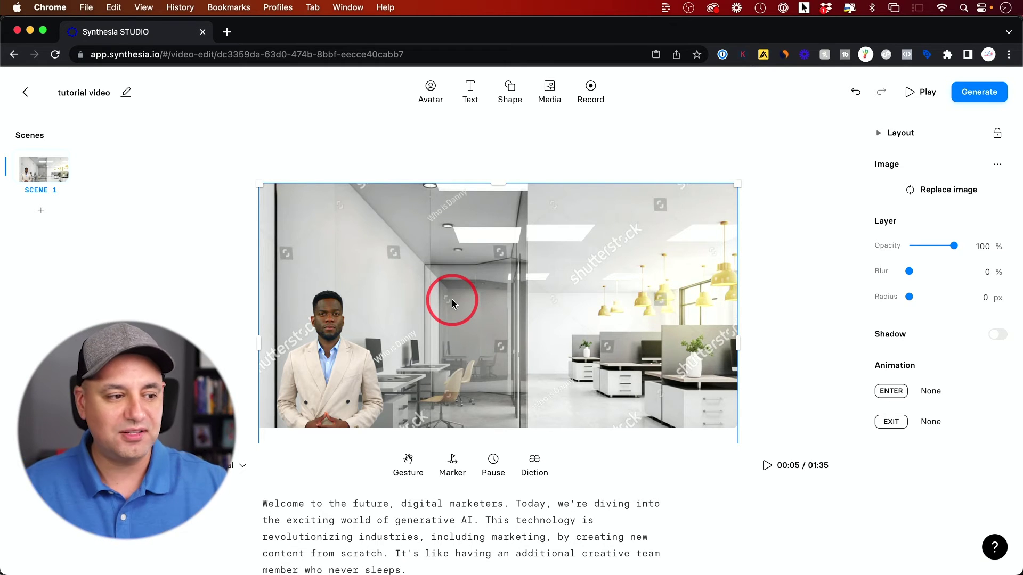
left_click_drag(438, 239, 429, 178)
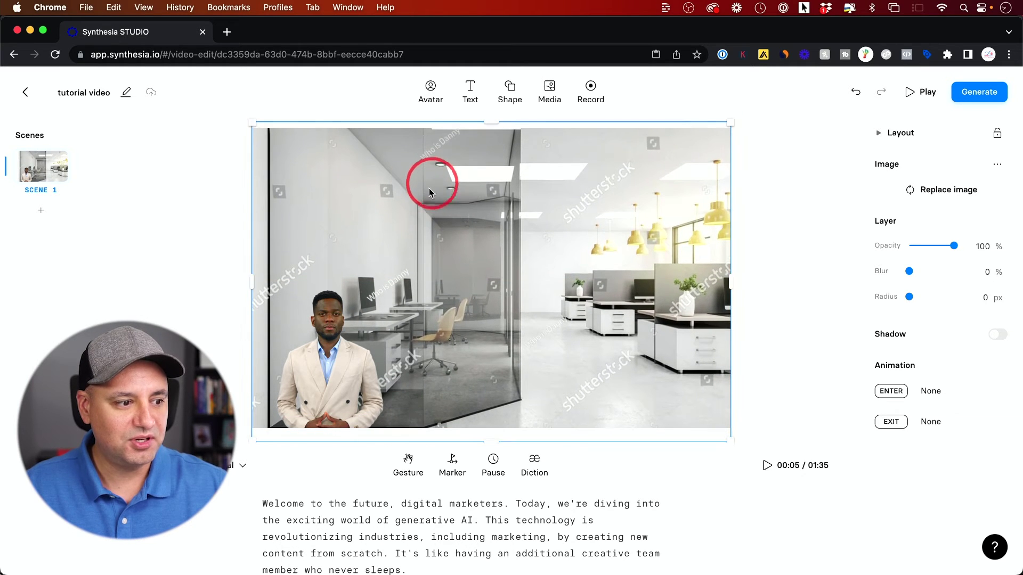
Enlarge the avatar to nearly the full canvas height and move it to the right half of the scene
left_click(338, 338)
left_click_drag(394, 291, 517, 153)
left_click_drag(420, 262, 599, 266)
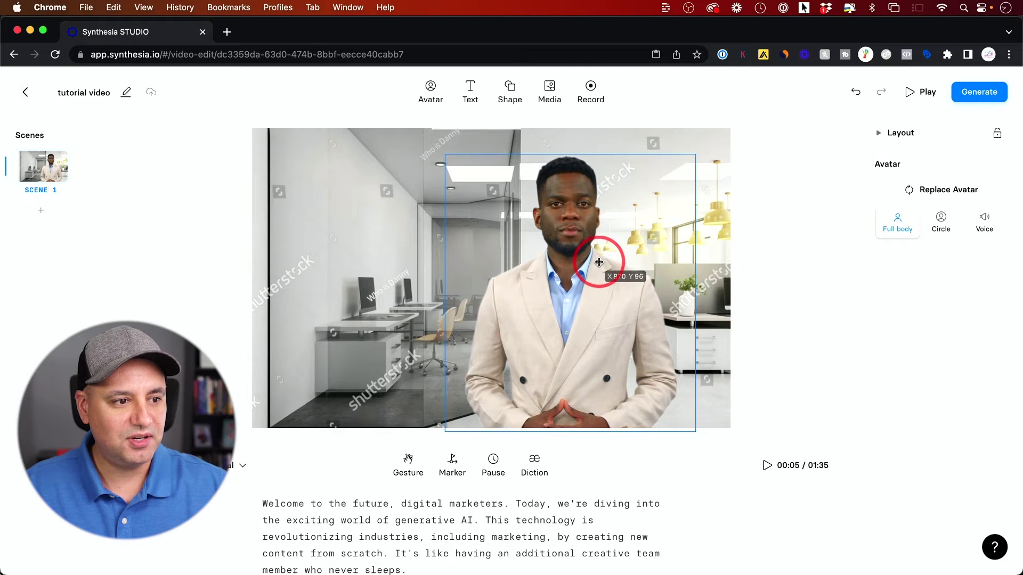
left_click(782, 271)
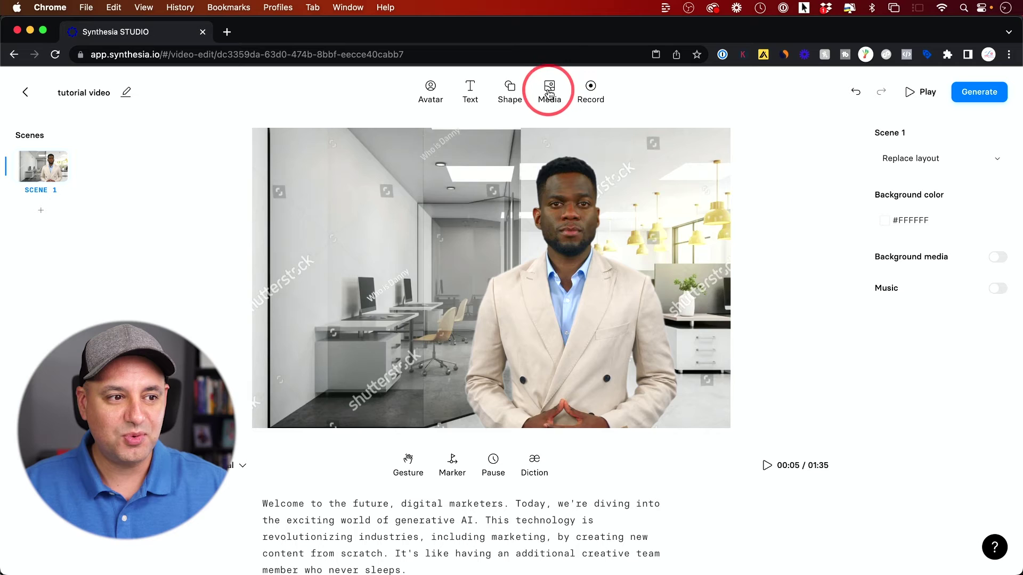
View the media library's option for uploading your own media and return to the scene
left_click(549, 91)
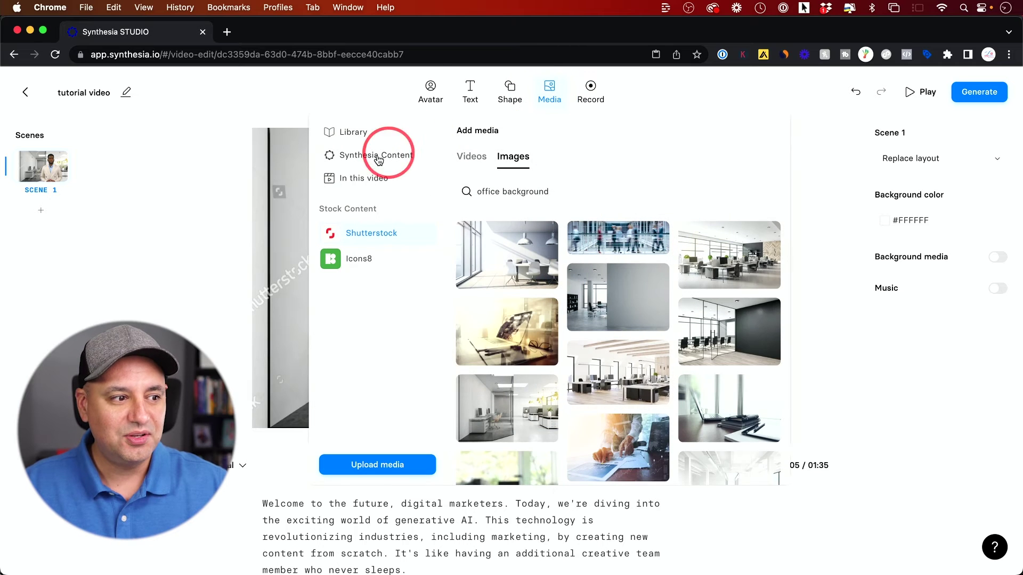
left_click(358, 136)
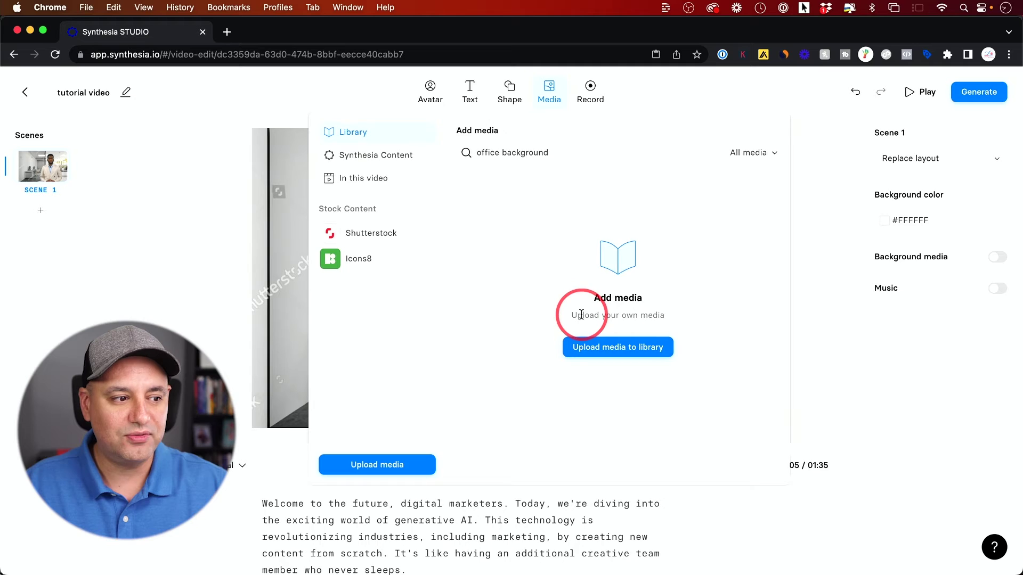
left_click(303, 238)
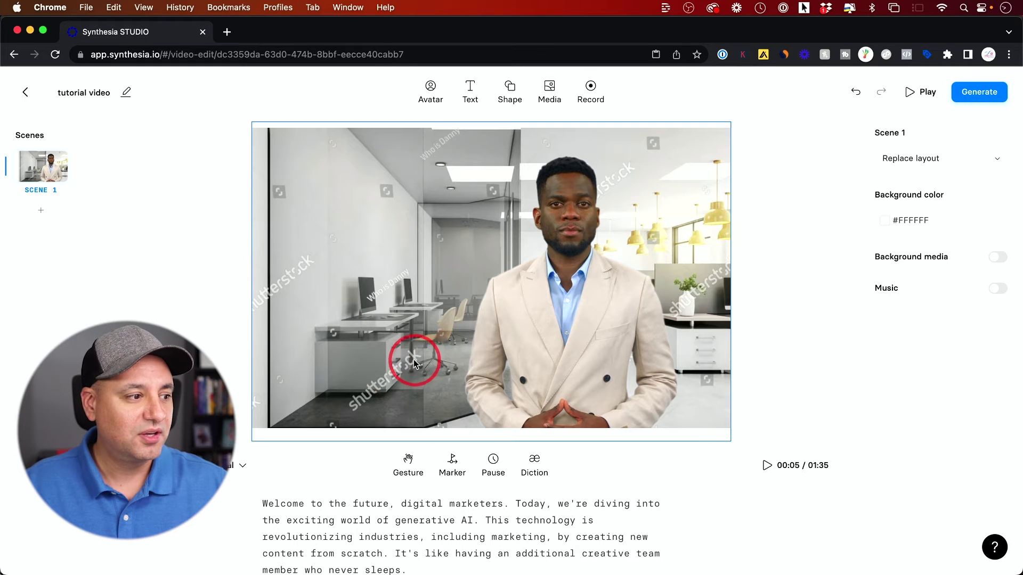
Shift the office background image slightly to the right and play a preview of the video
mouse_move(698, 252)
left_mouse_down()
mouse_move(722, 249)
mouse_move(710, 247)
left_mouse_up()
left_click(917, 97)
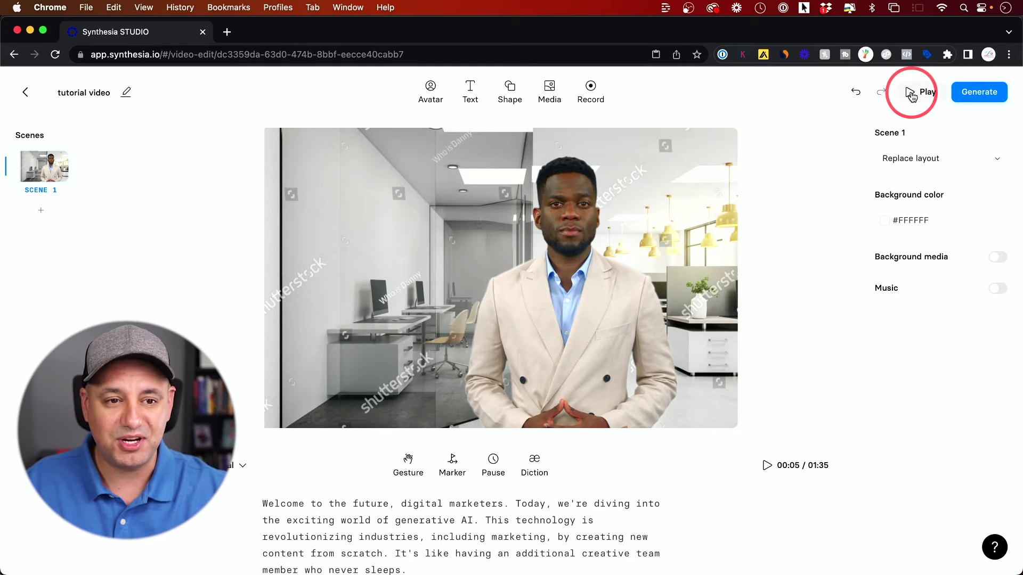
left_click(912, 94)
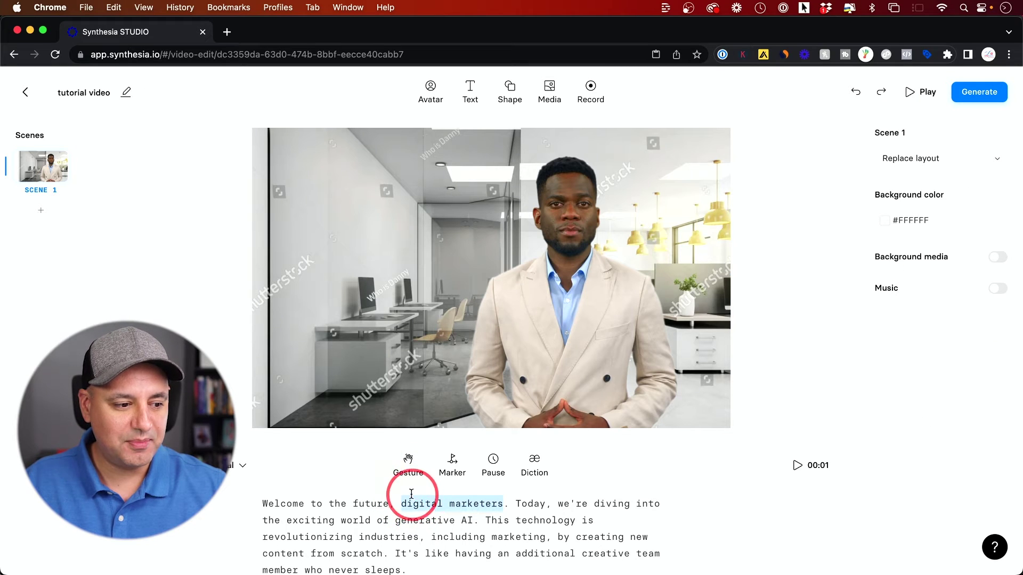
Replace "digital marketers" in the script with the Eyebrows Up gesture and delete all script text from SCENE 2 to the end
left_click(408, 470)
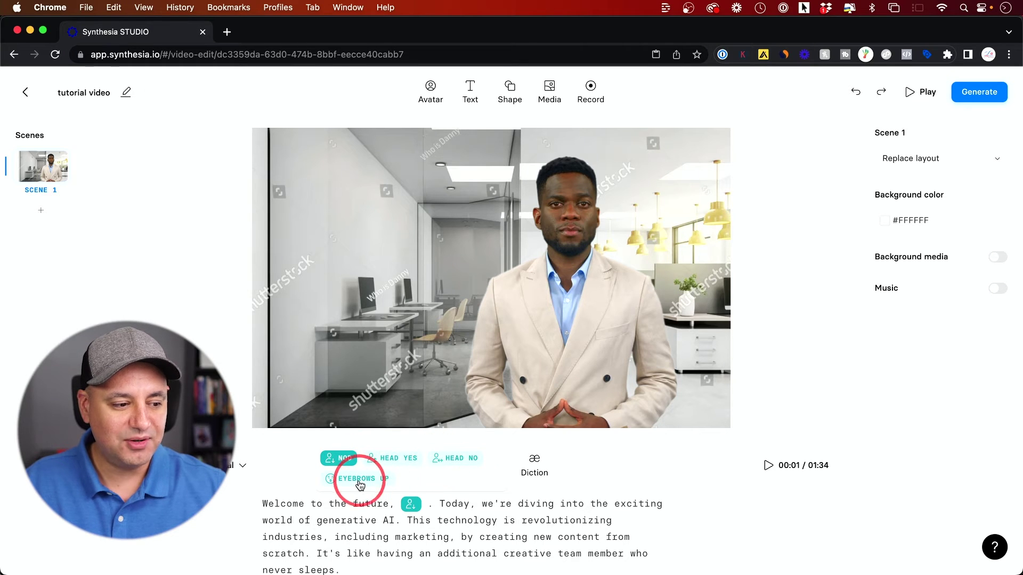
left_click(356, 479)
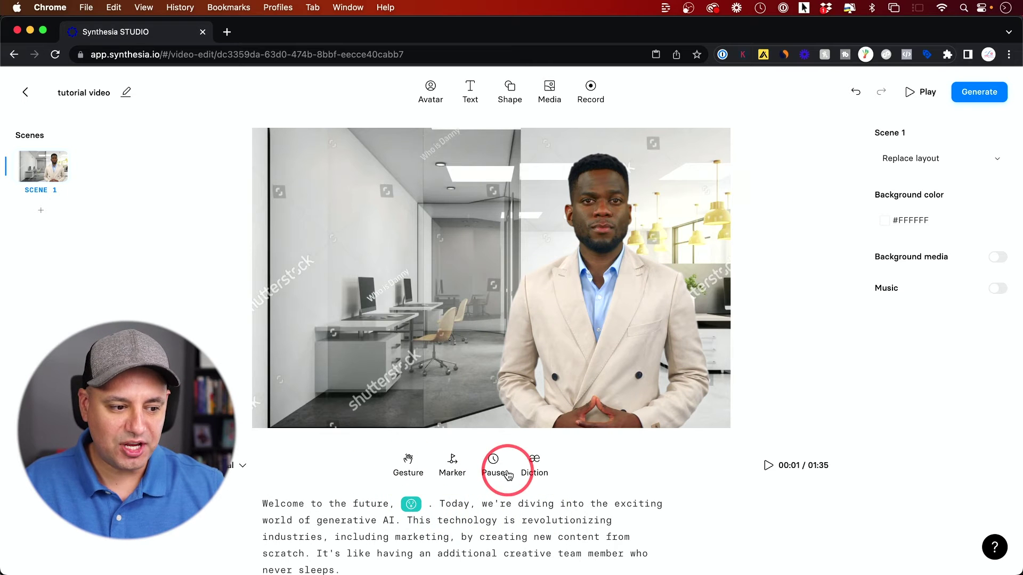
scroll(530, 507, "down", 3)
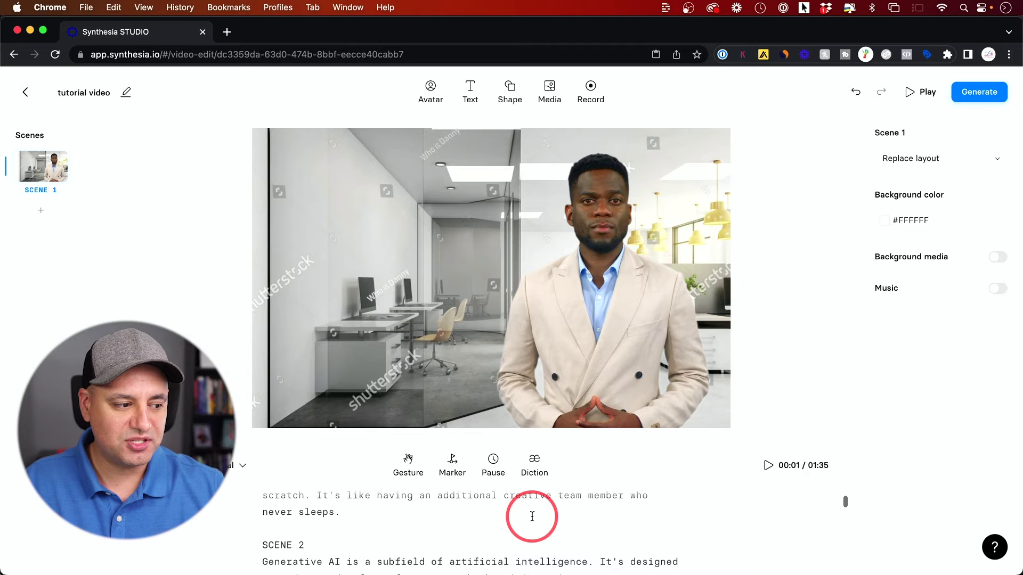
scroll(531, 516, "down", 2)
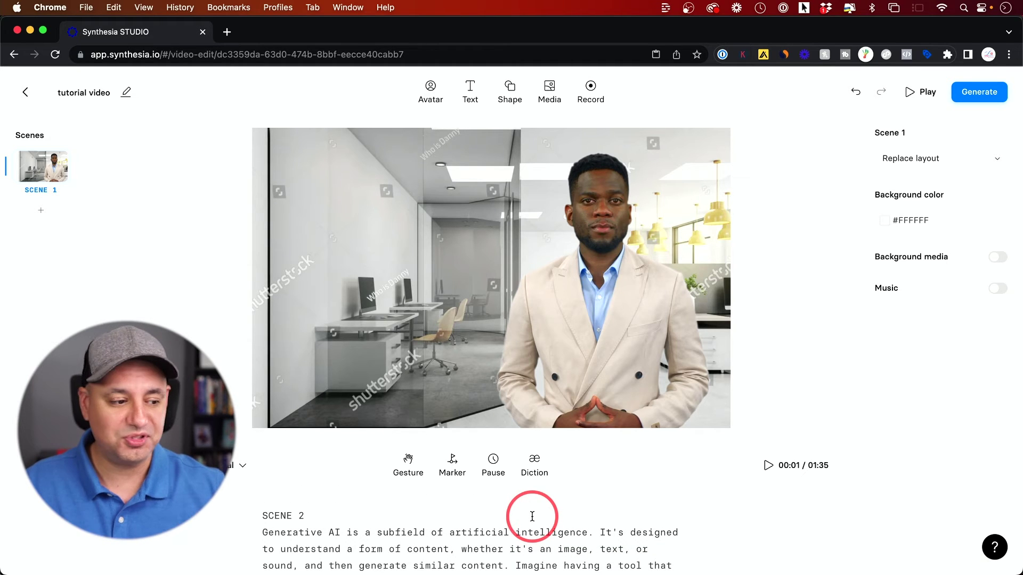
left_click_drag(263, 521, 664, 559)
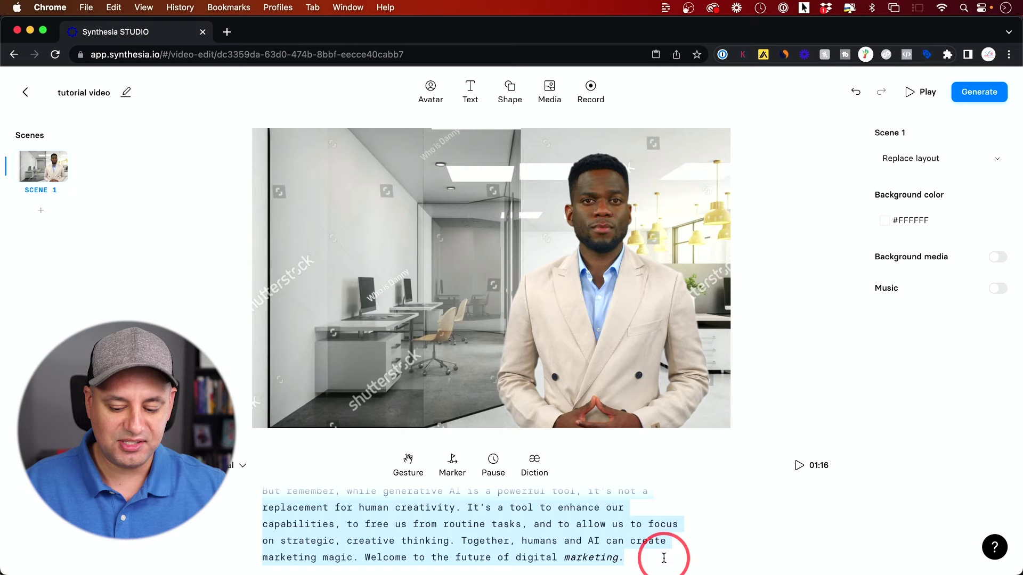
key("BackSpace")
scroll(474, 522, "up", 2)
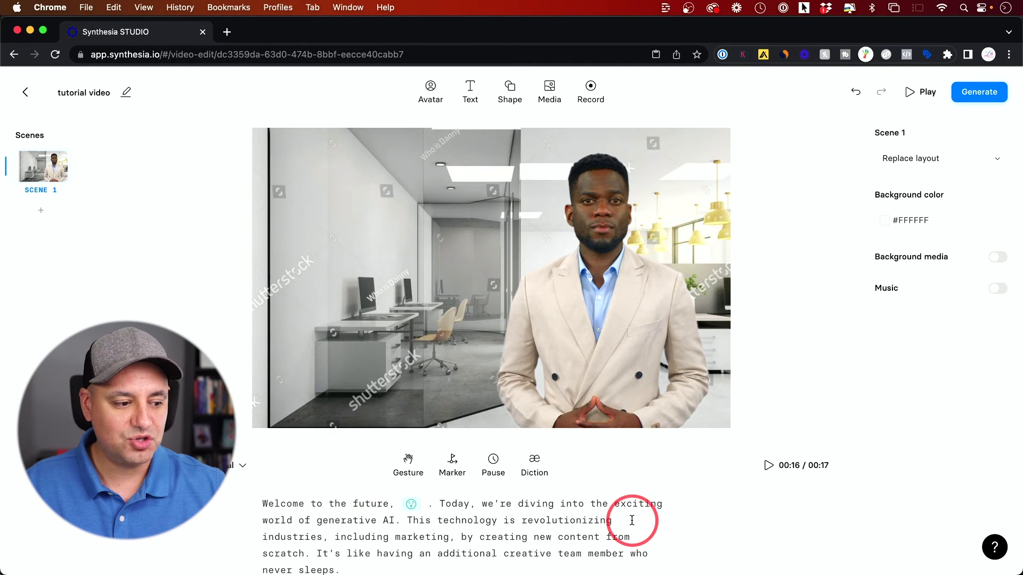
Add a second scene using the Default template's layout with a video title, sub-headline, logo and full-height avatar beside them
left_click(431, 92)
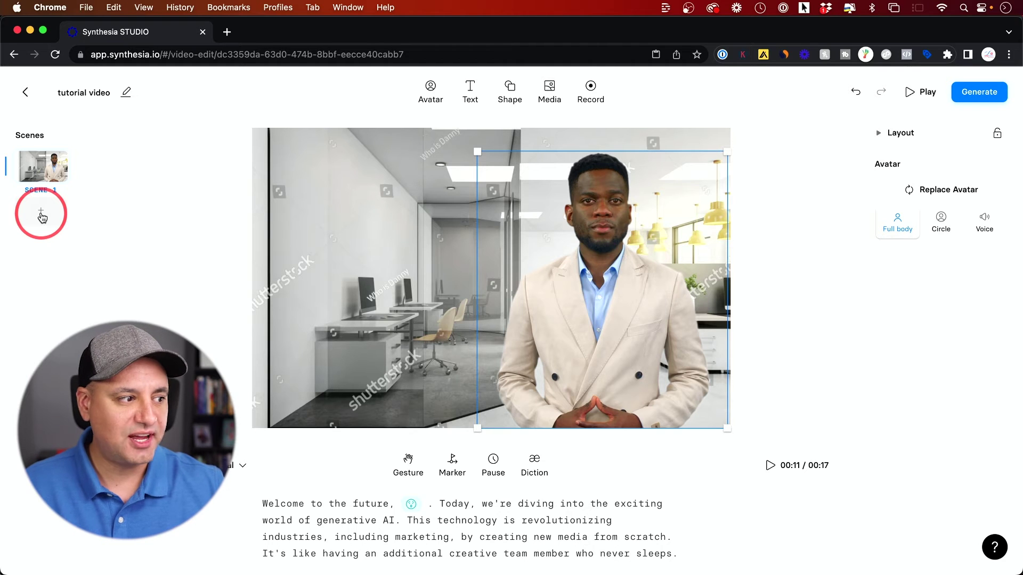
left_click(39, 217)
left_click(39, 213)
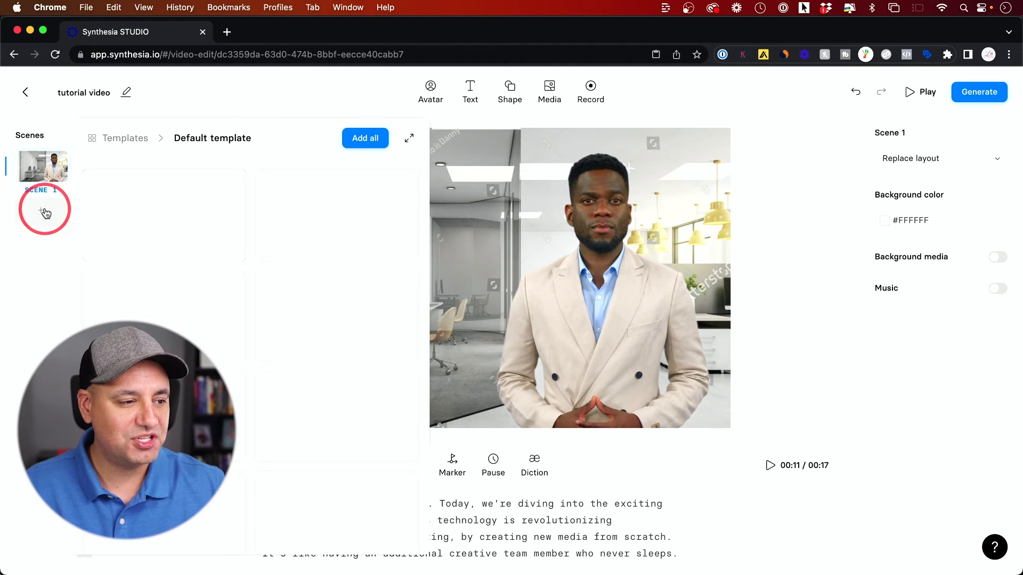
mouse_move(321, 241)
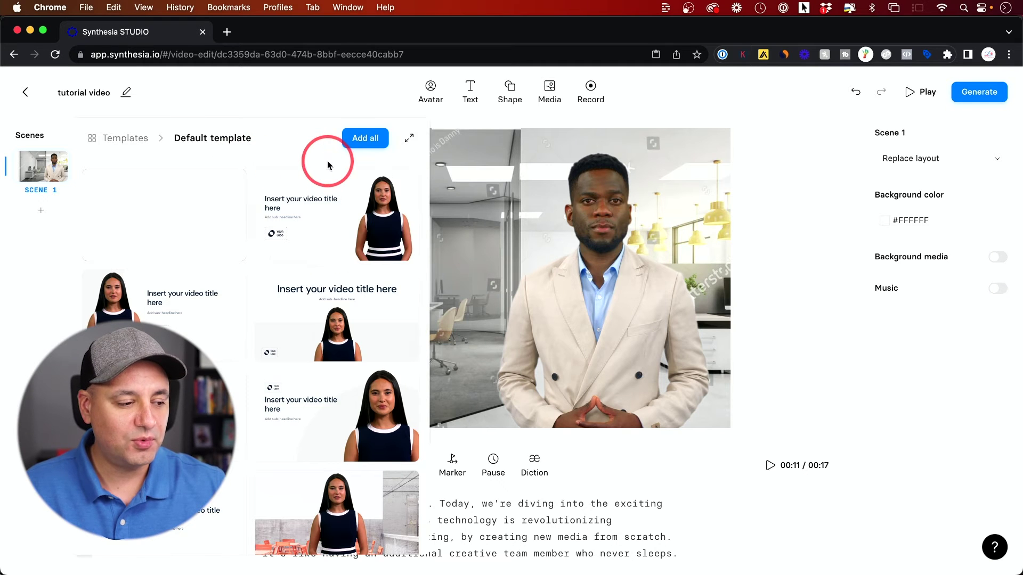
mouse_move(359, 234)
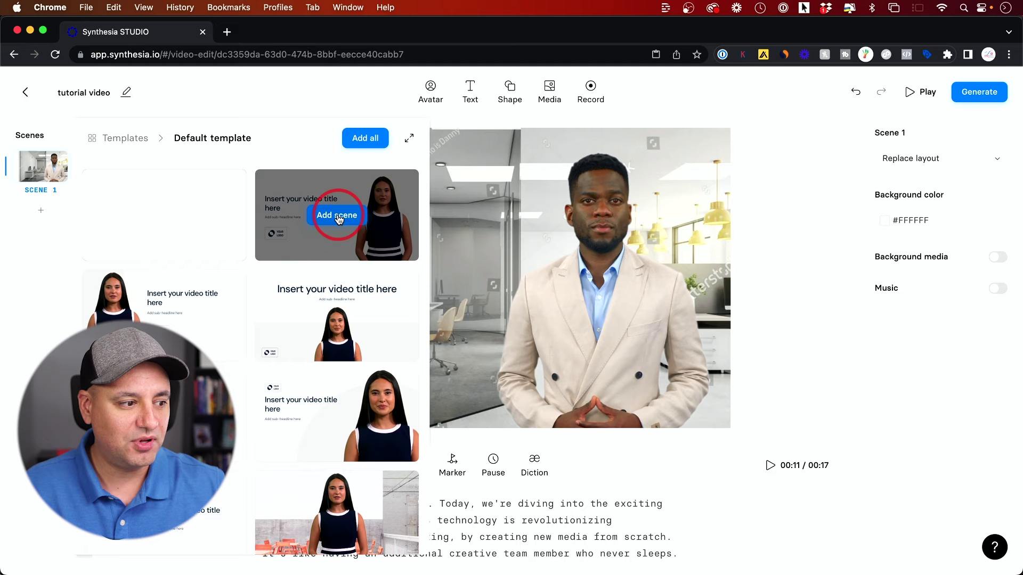
left_click(338, 218)
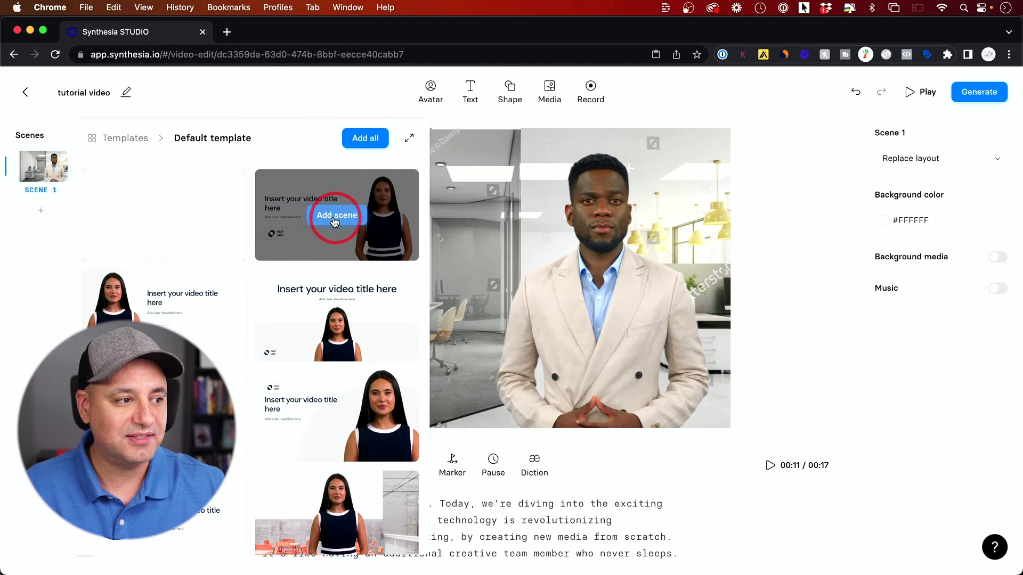
Check scene 1, return to scene 2 and replace its title placeholder with "Generative AI"
left_click(32, 165)
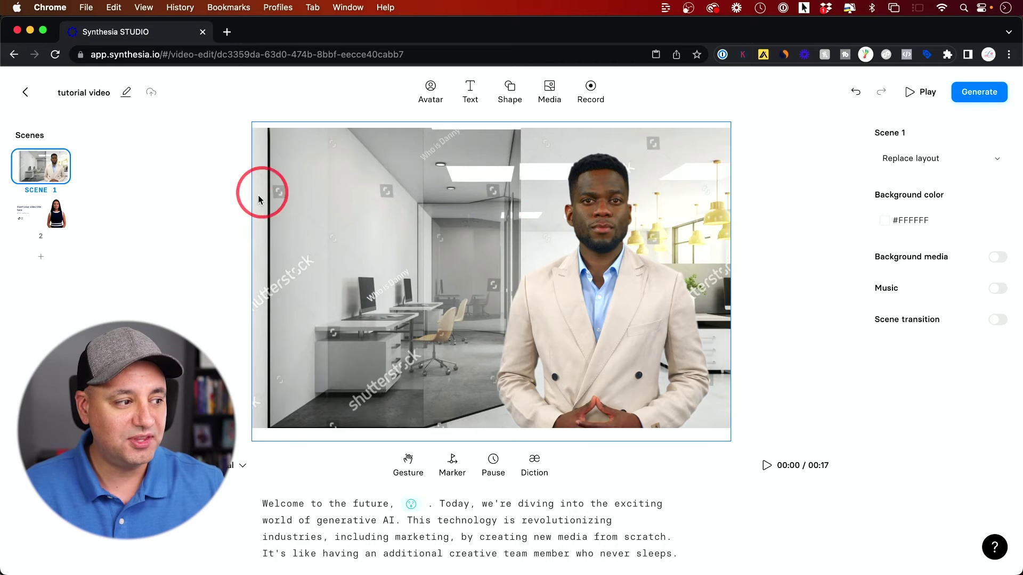
left_click(27, 227)
left_click(397, 232)
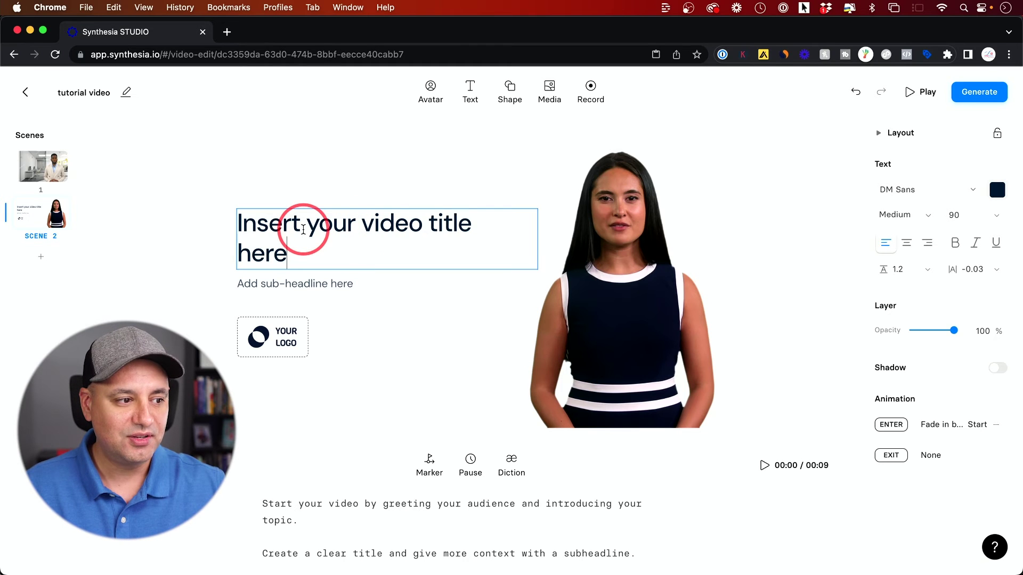
double_click(313, 245)
type("Generative AI")
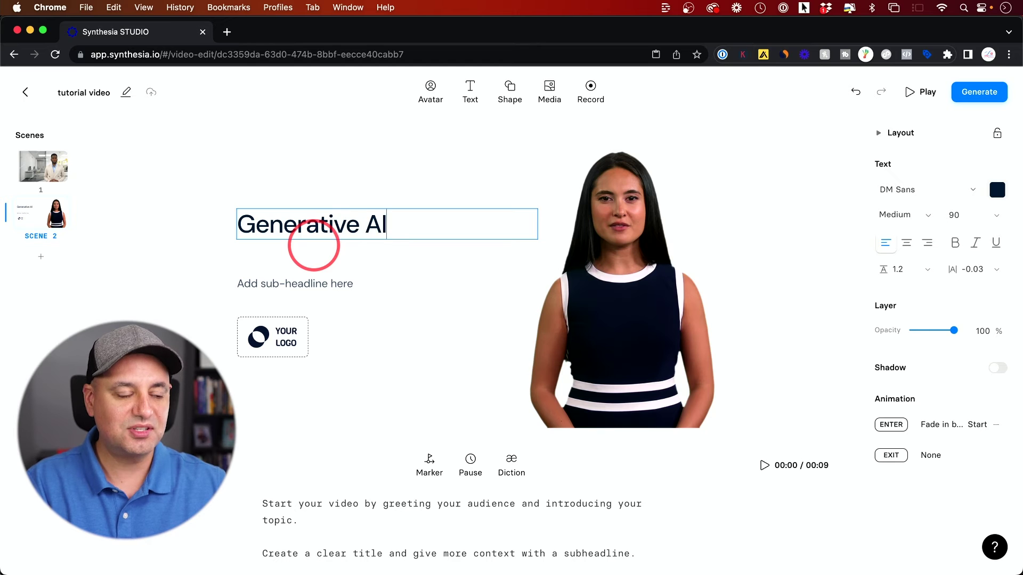
left_click(375, 264)
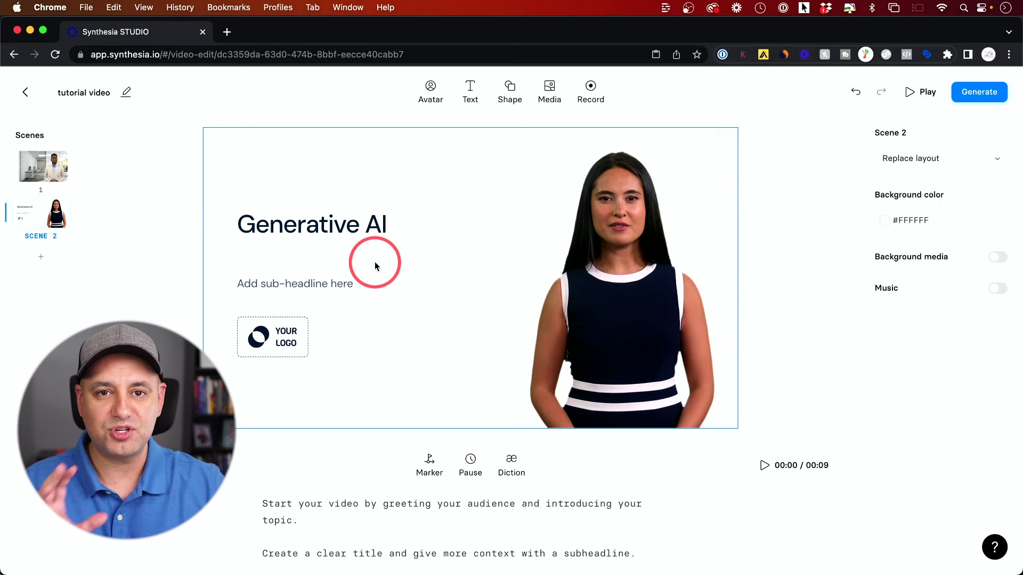
Delete the sub-headline and the logo placeholder from scene 2
left_click(327, 283)
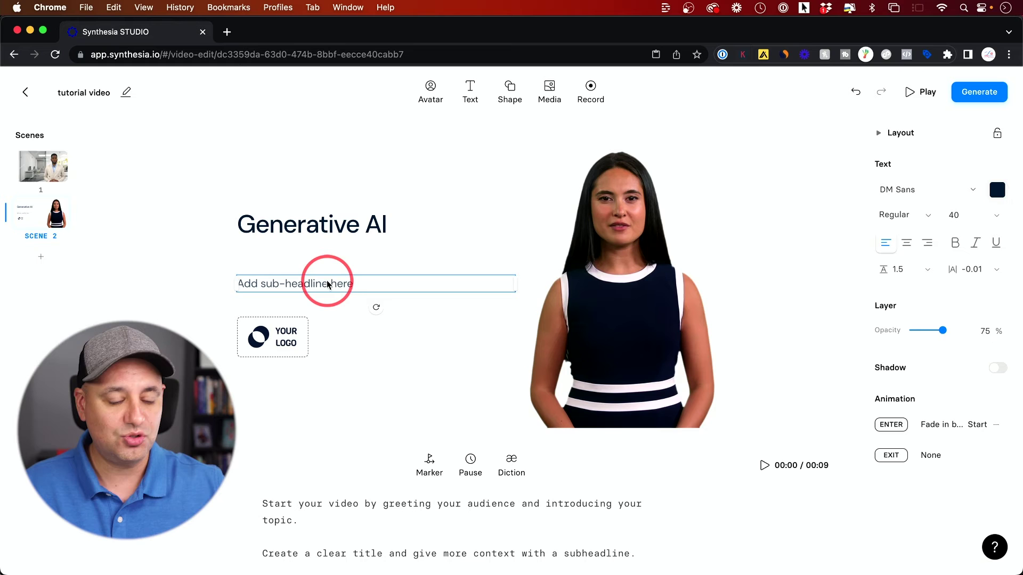
left_click(296, 309)
left_click(285, 328)
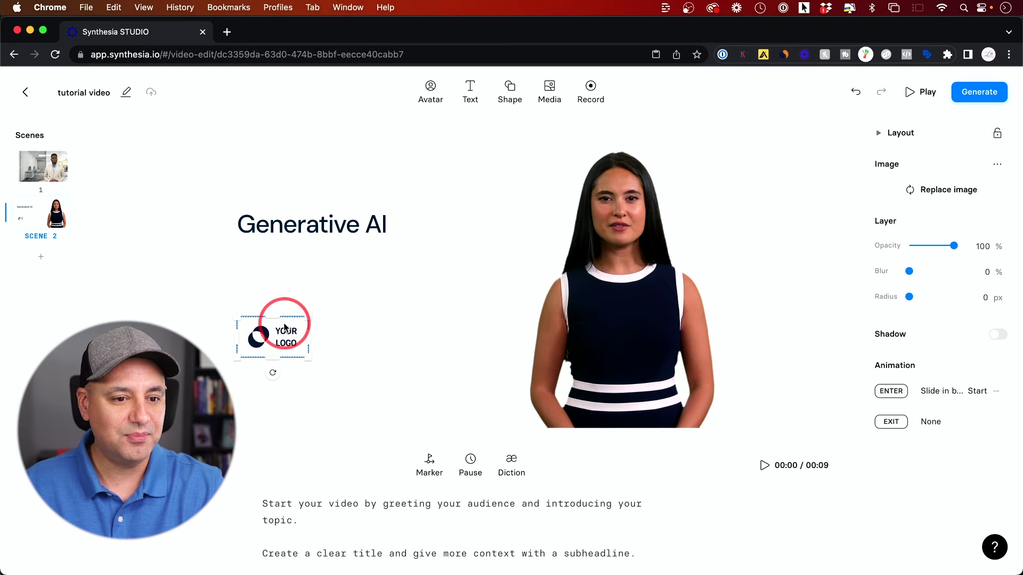
left_click(296, 219)
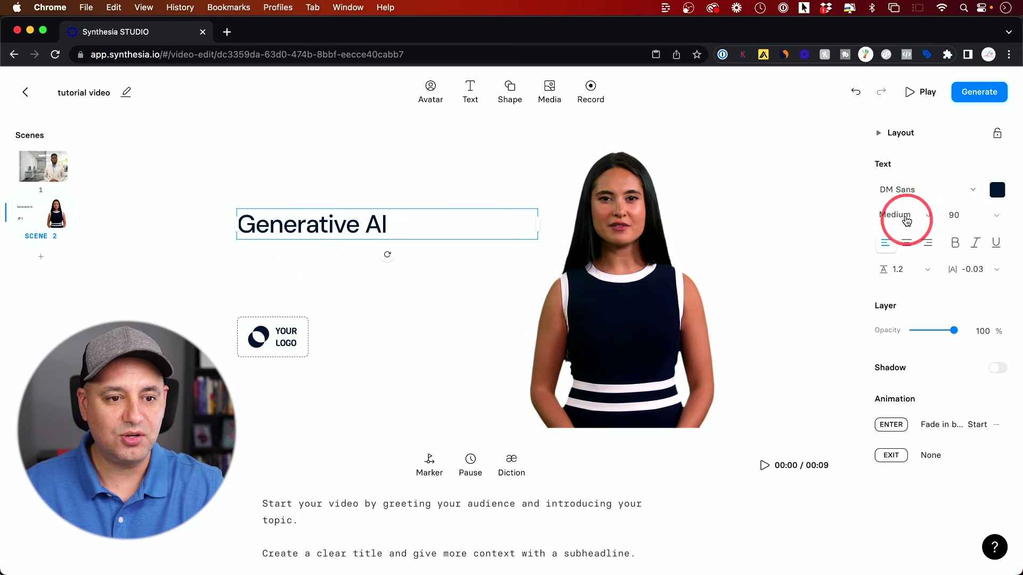
left_click(301, 349)
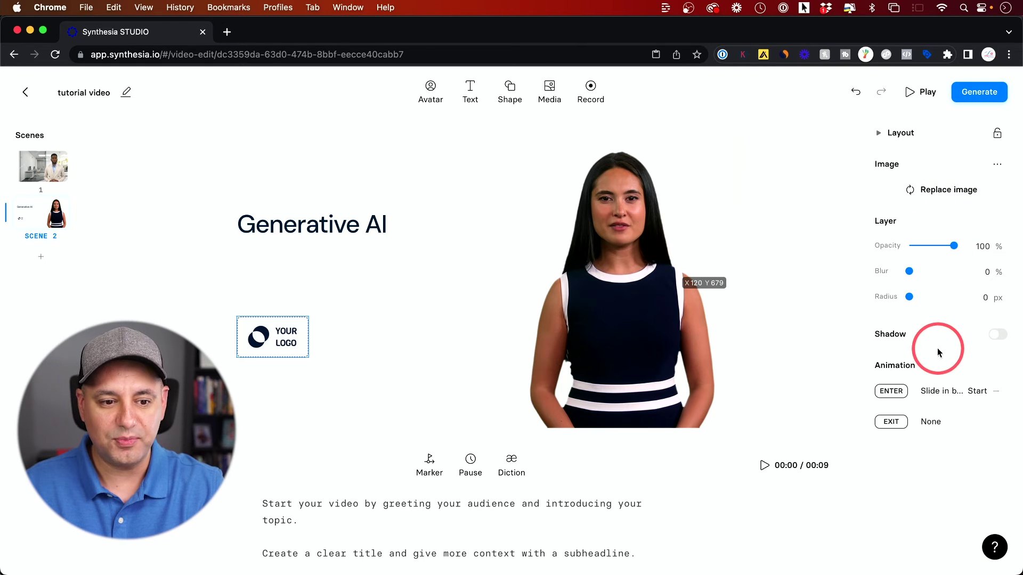
left_click(277, 317)
left_click(277, 318)
key("BackSpace")
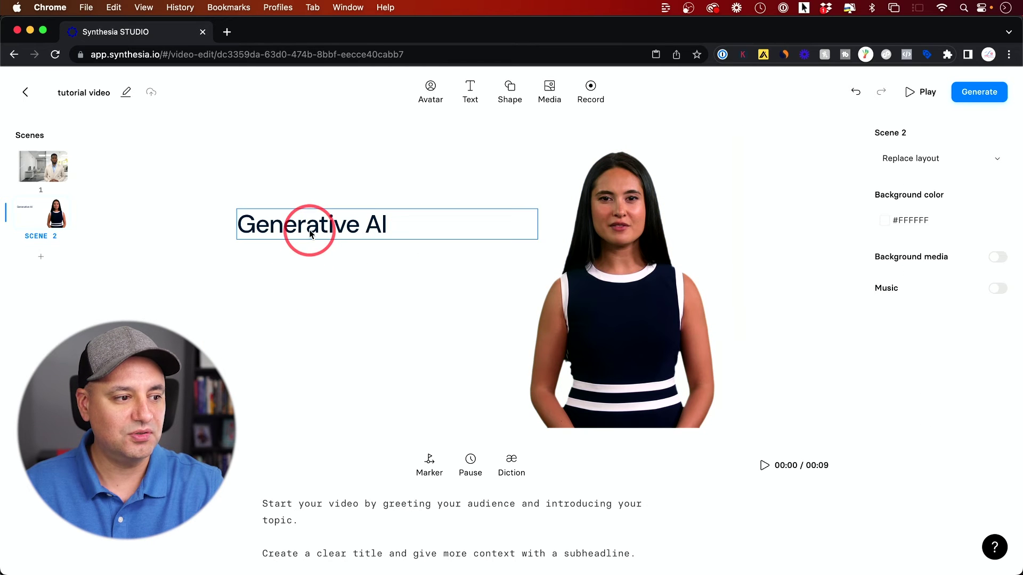
Move the "Generative AI" title slightly right and up, and set scene 2's background color to the green #04D996
left_click(312, 238)
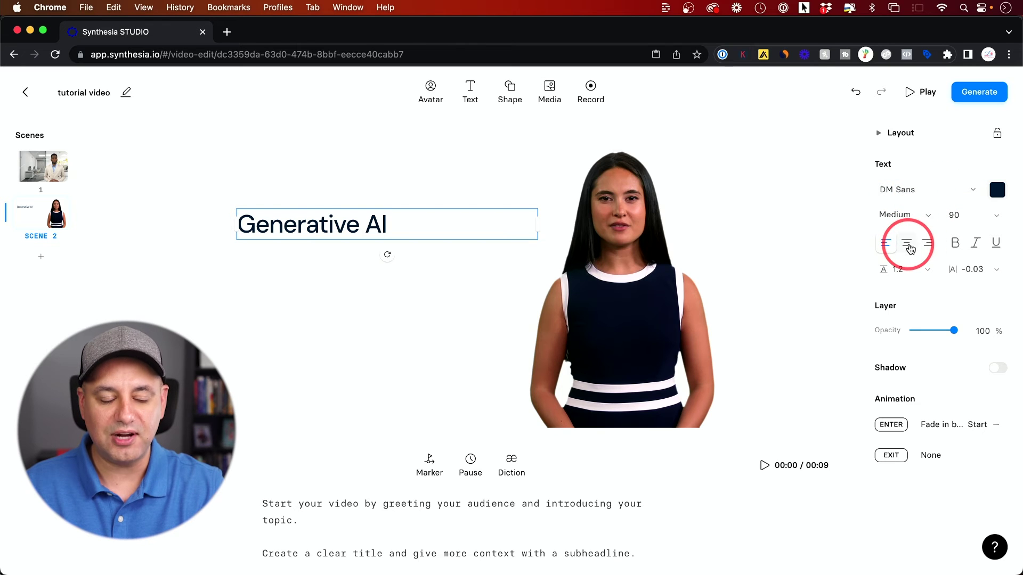
left_click(520, 177)
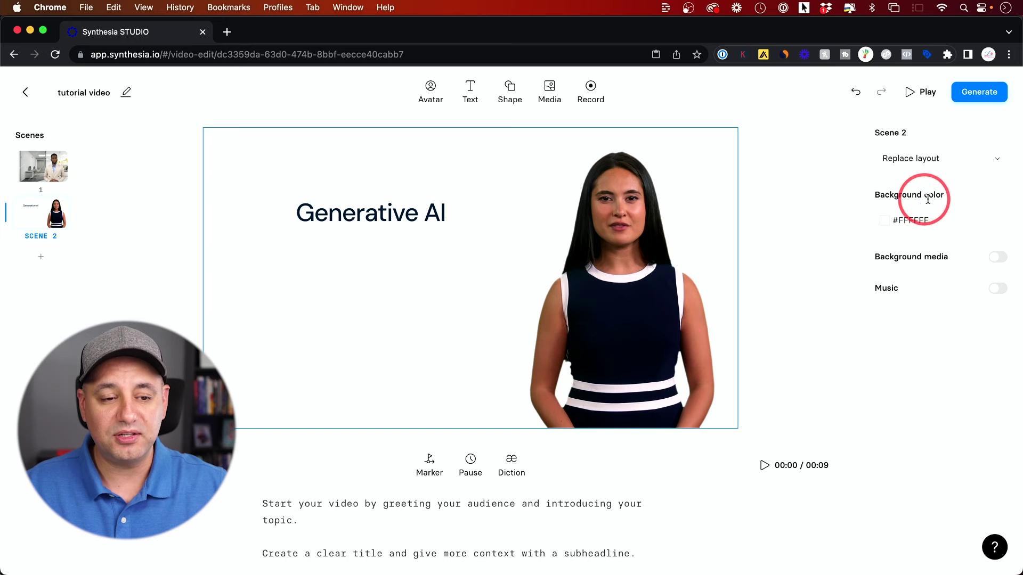
left_click(886, 222)
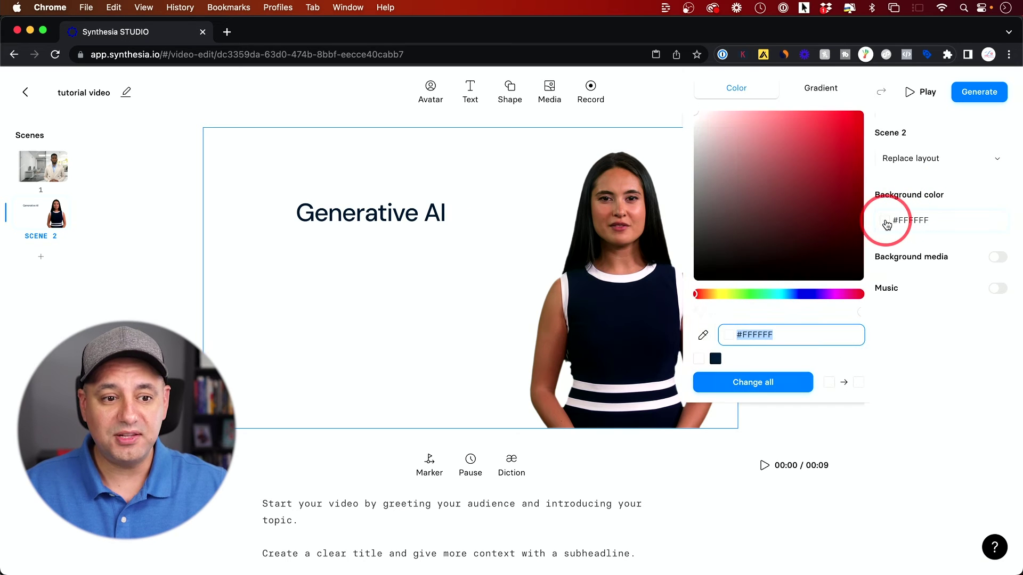
mouse_move(716, 211)
left_mouse_down()
mouse_move(667, 222)
mouse_move(810, 228)
mouse_move(845, 267)
mouse_move(840, 197)
mouse_move(862, 137)
left_mouse_up()
left_click_drag(760, 294, 770, 294)
left_click(944, 353)
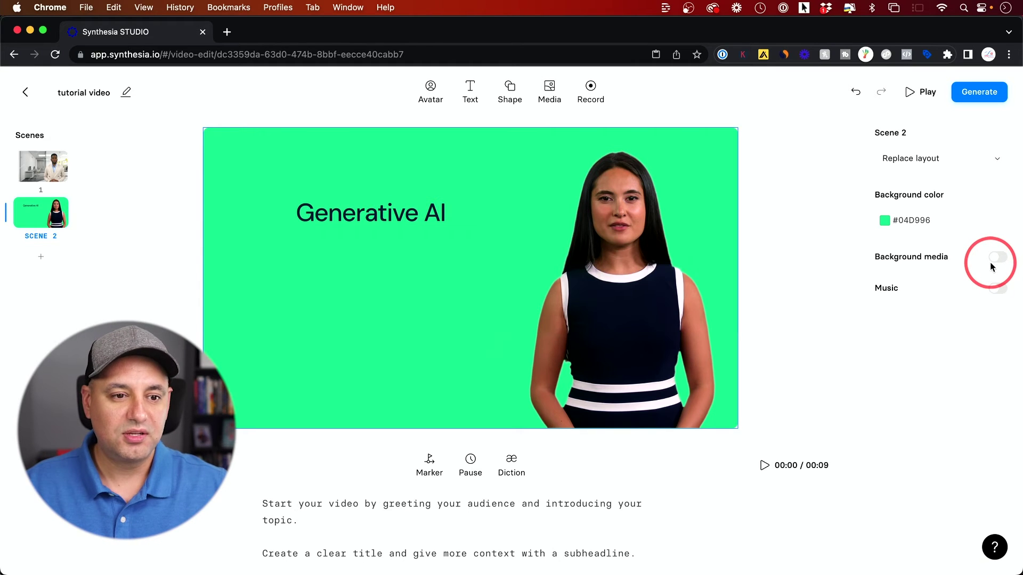
Browse the Default template's replacement layouts for scene 2 and keep the current layout
left_click(994, 160)
left_click(995, 161)
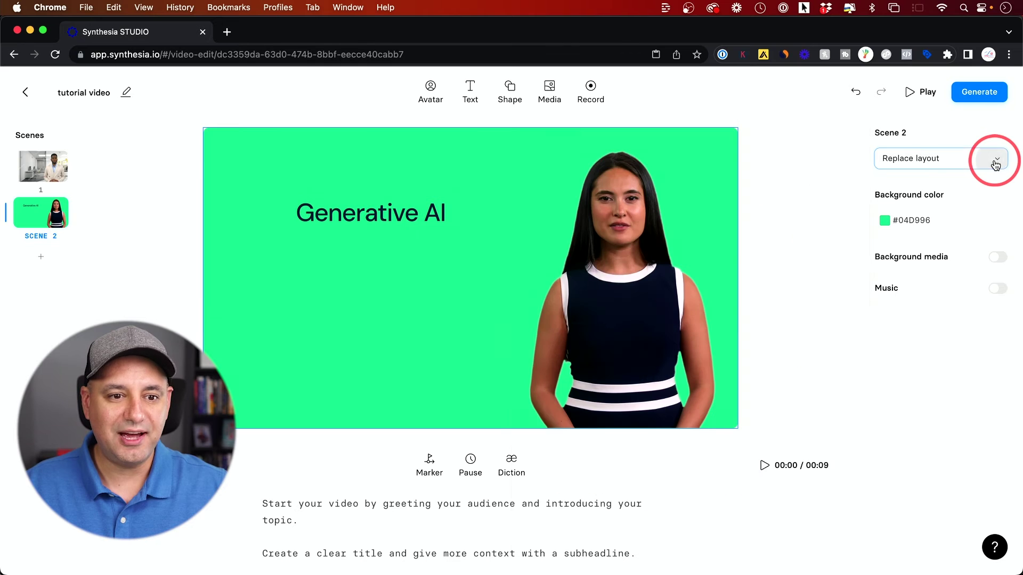
left_click(995, 163)
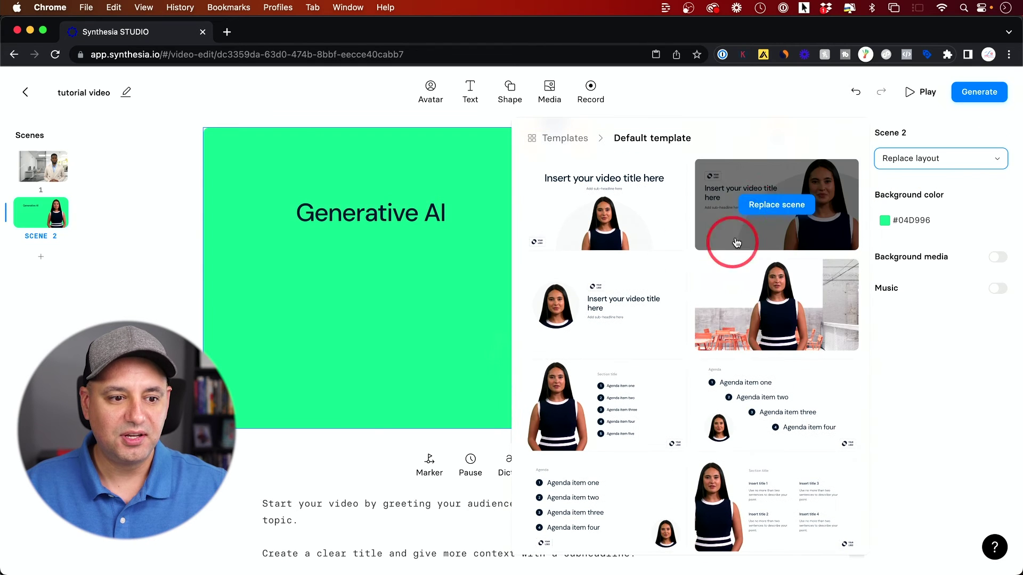
scroll(757, 362, "down", 3)
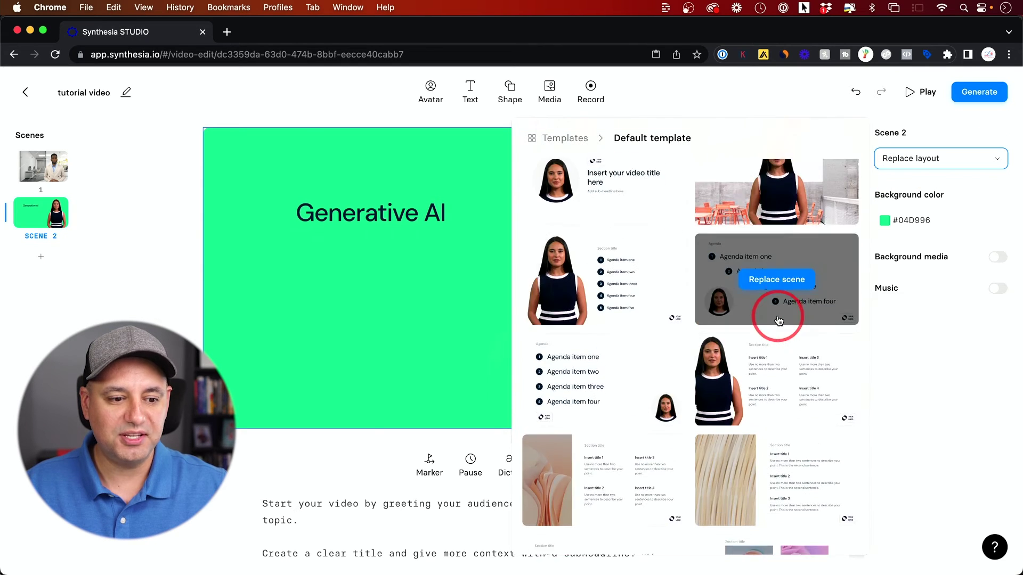
scroll(756, 362, "up", 2)
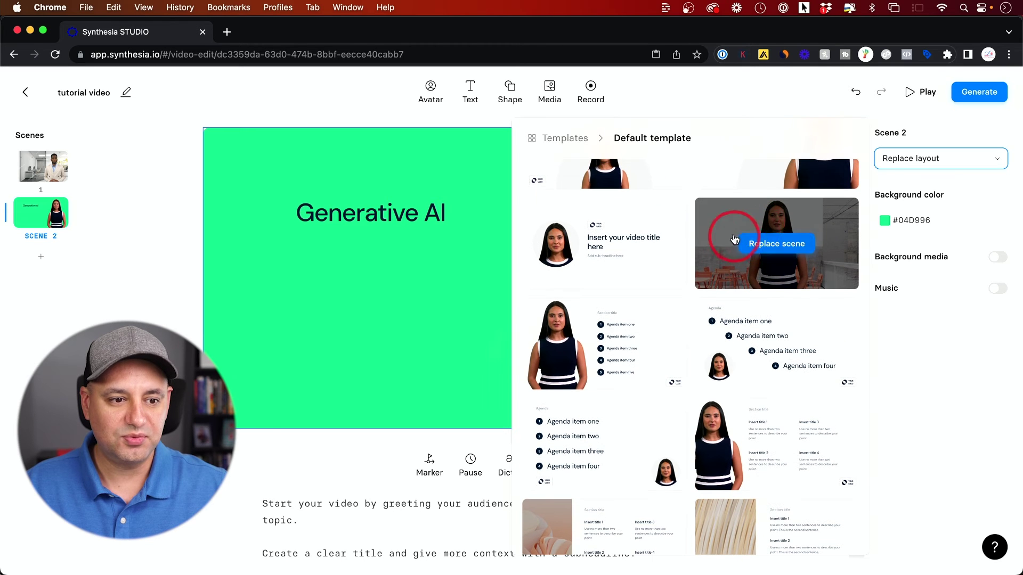
left_click(962, 322)
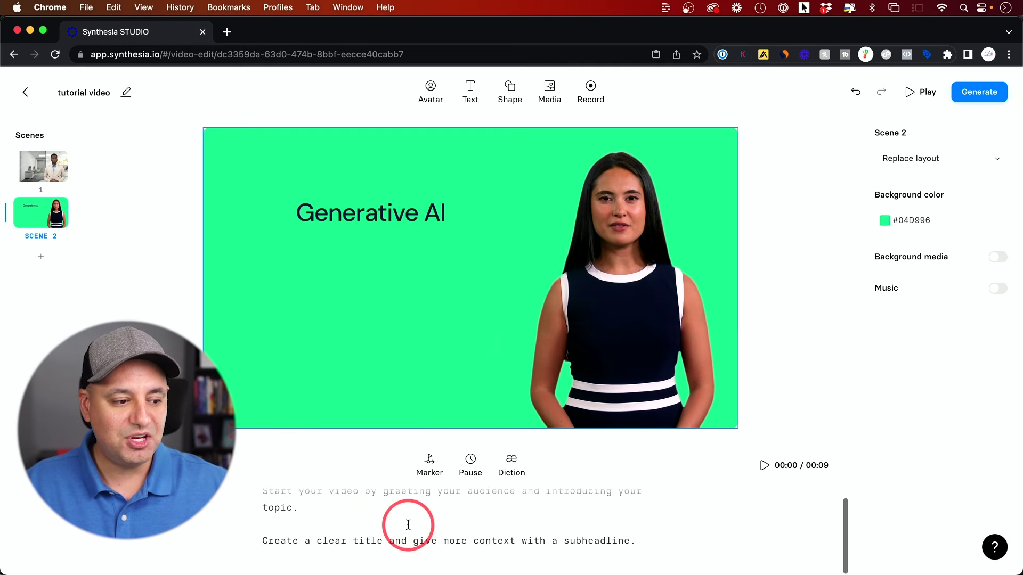
Play the draft preview of the whole video, skipping ahead to about 0:23 to watch the change into scene 2
left_click(323, 521)
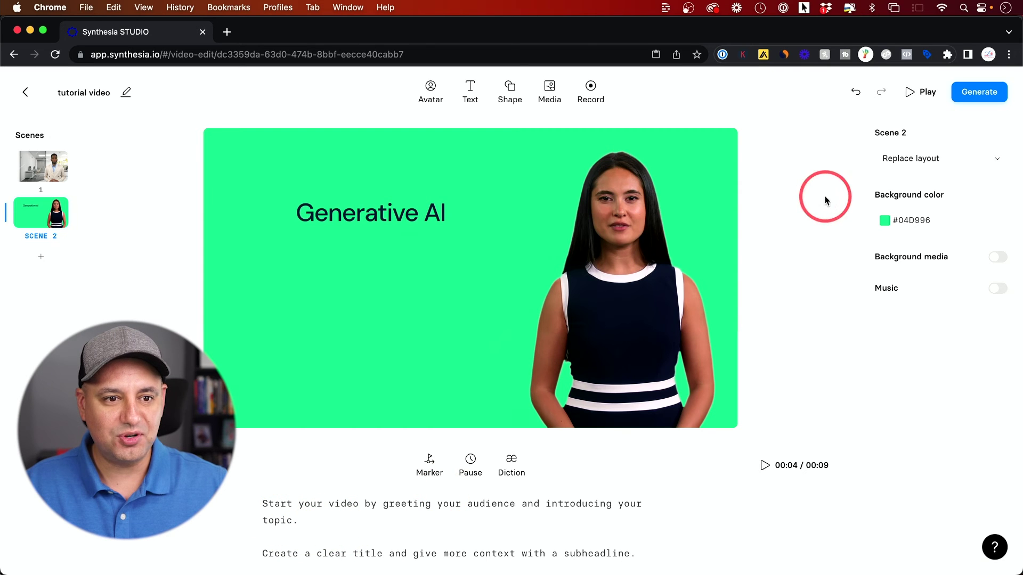
left_click(911, 98)
left_click(514, 317)
left_click(618, 497)
left_click_drag(622, 499, 589, 496)
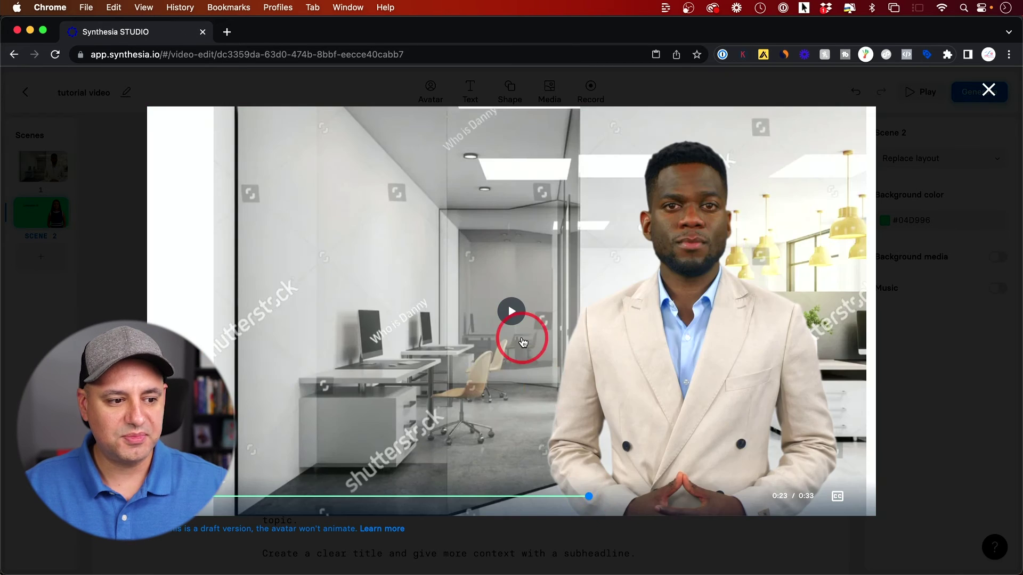
left_click(513, 313)
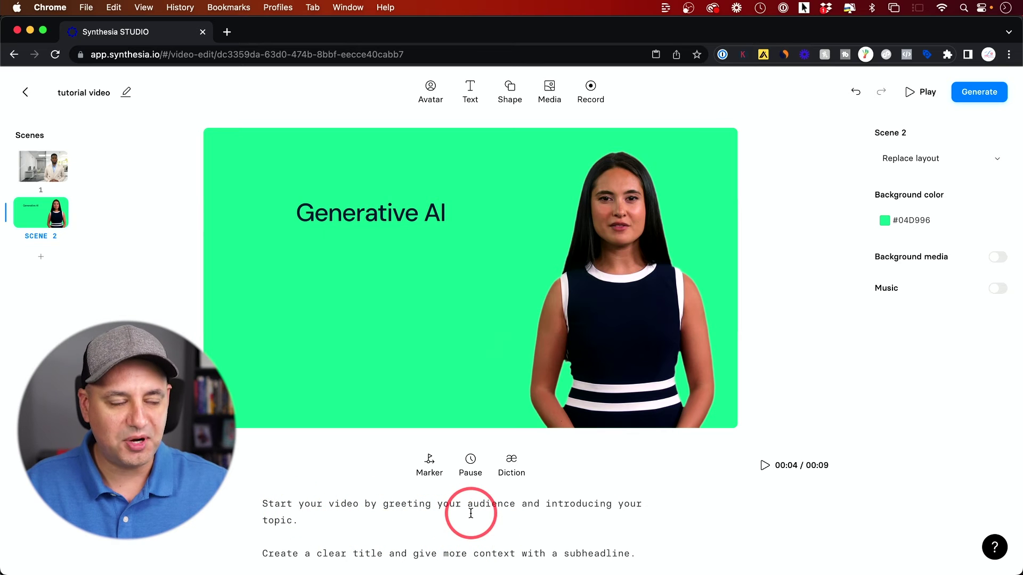
Open the generation settings for the video and turn on the inclusion of captions
left_click(320, 519)
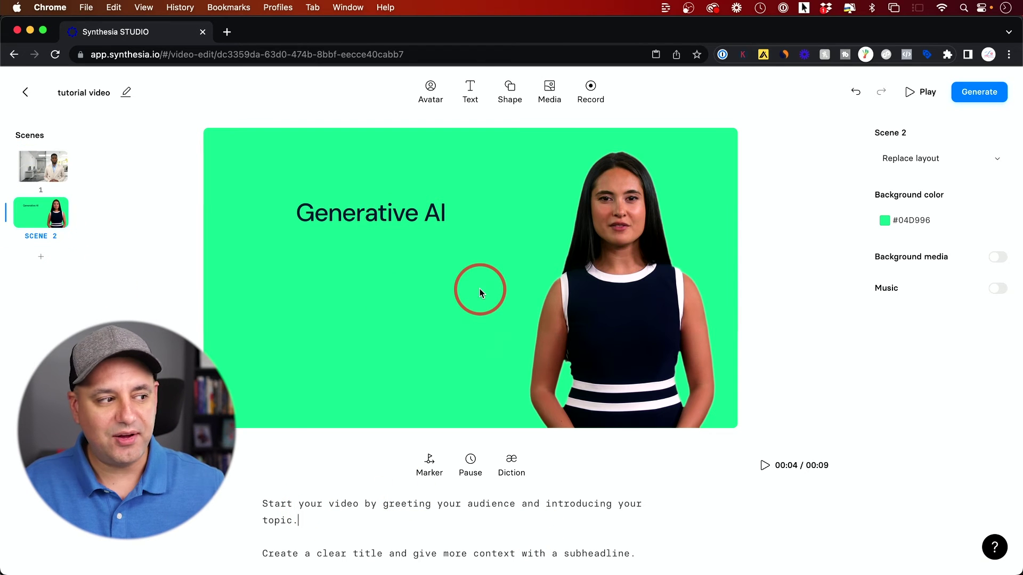
left_click(967, 95)
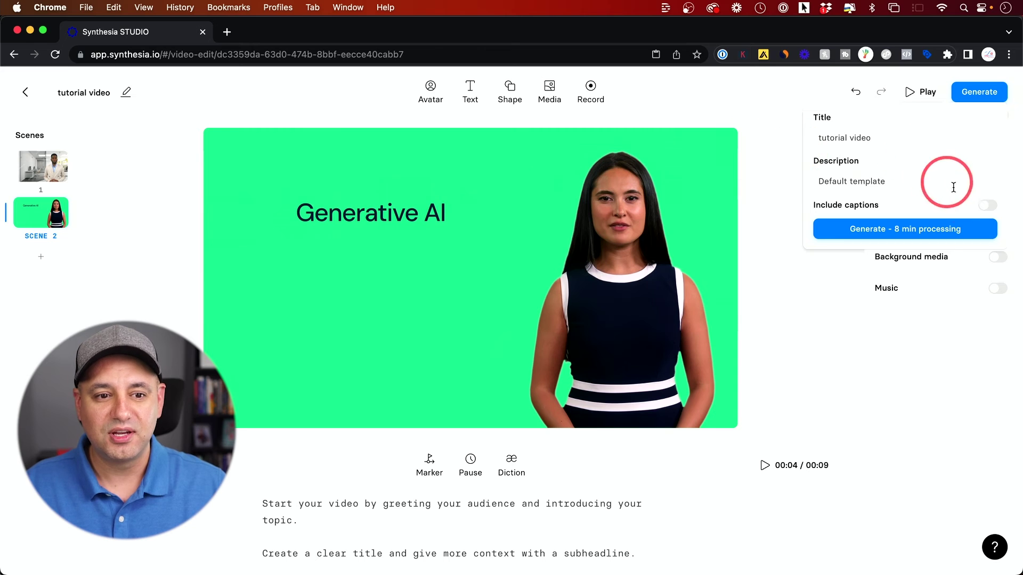
left_click(985, 207)
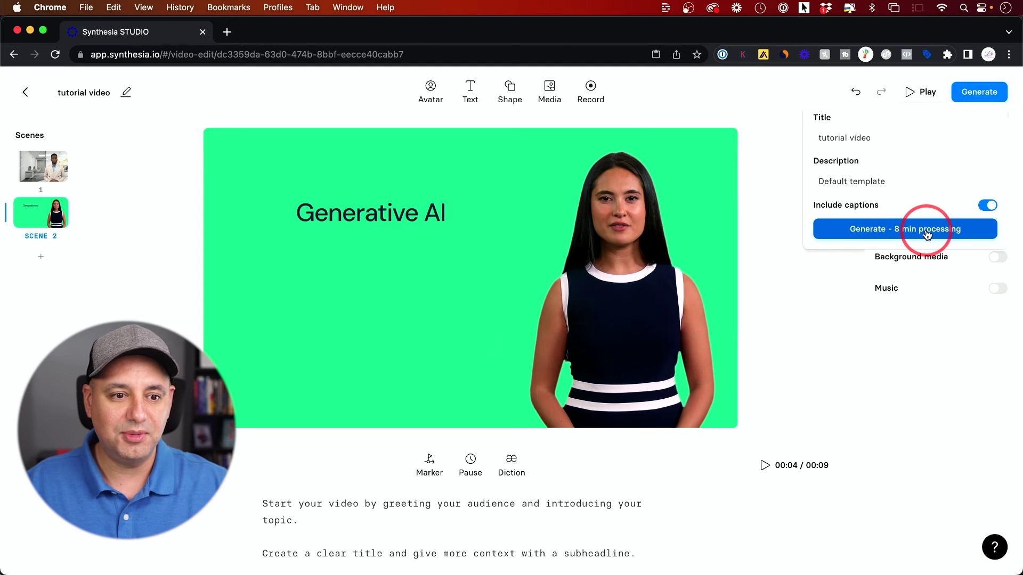
Start generating the tutorial video with captions included
left_click(874, 229)
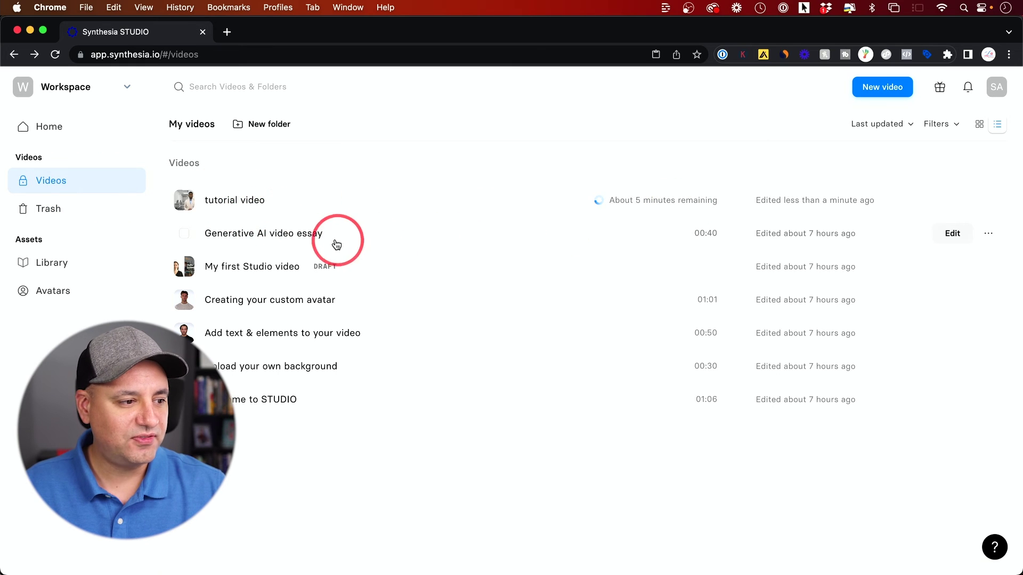
Open the finished "Generative AI video essay", play part of it in full screen, and pause it back in the normal view
left_click(254, 240)
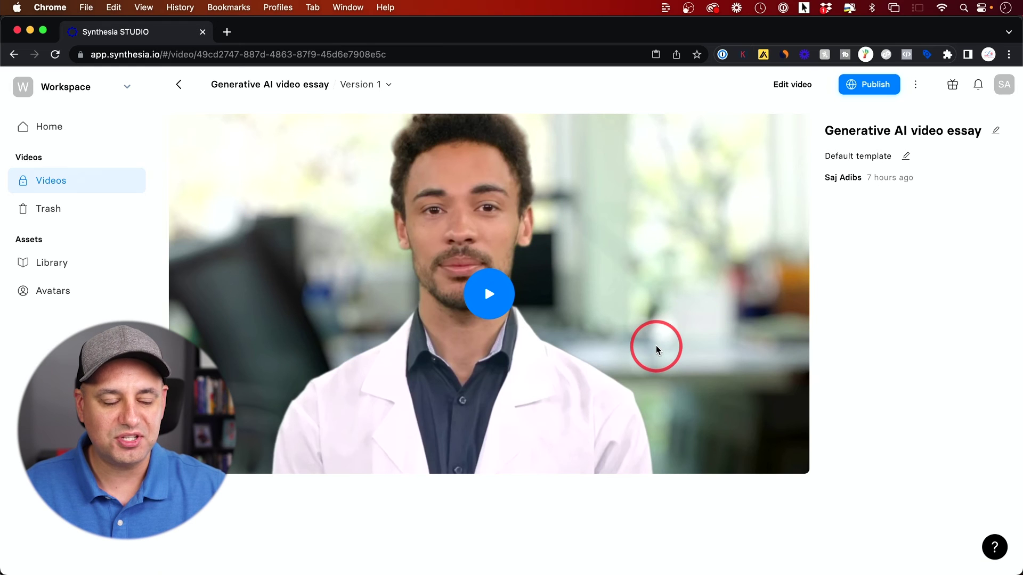
left_click(501, 318)
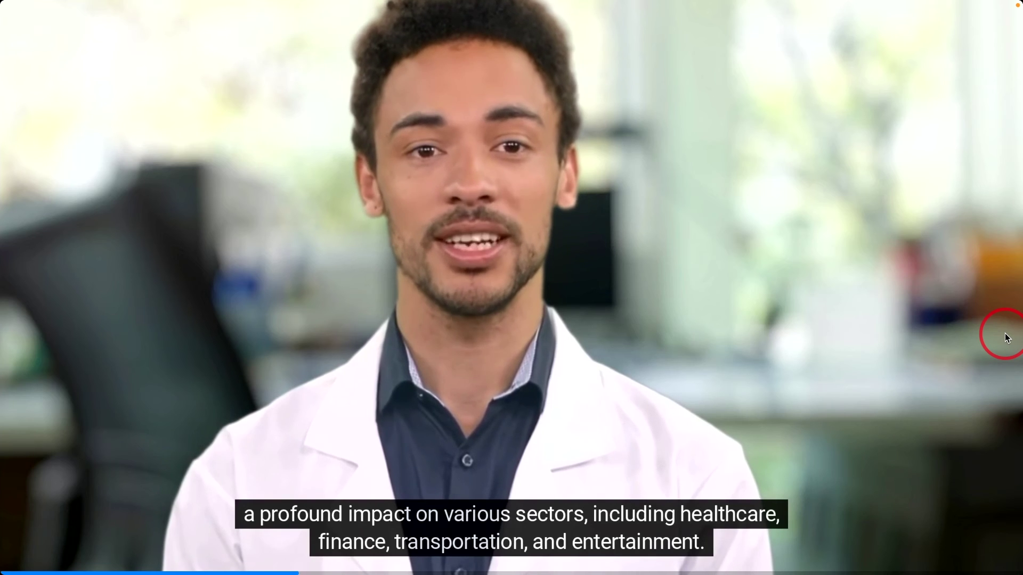
key("Escape")
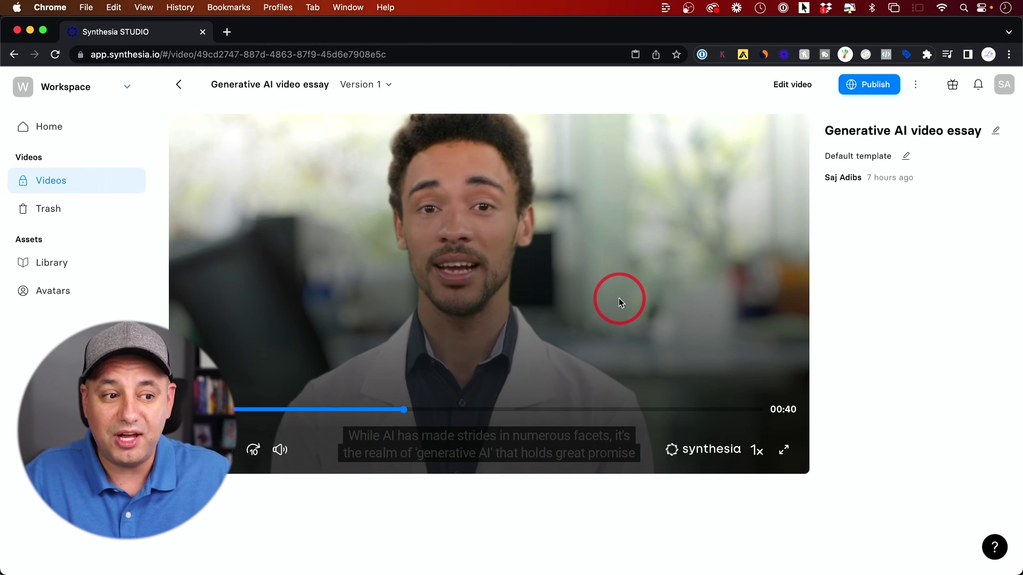
left_click(619, 301)
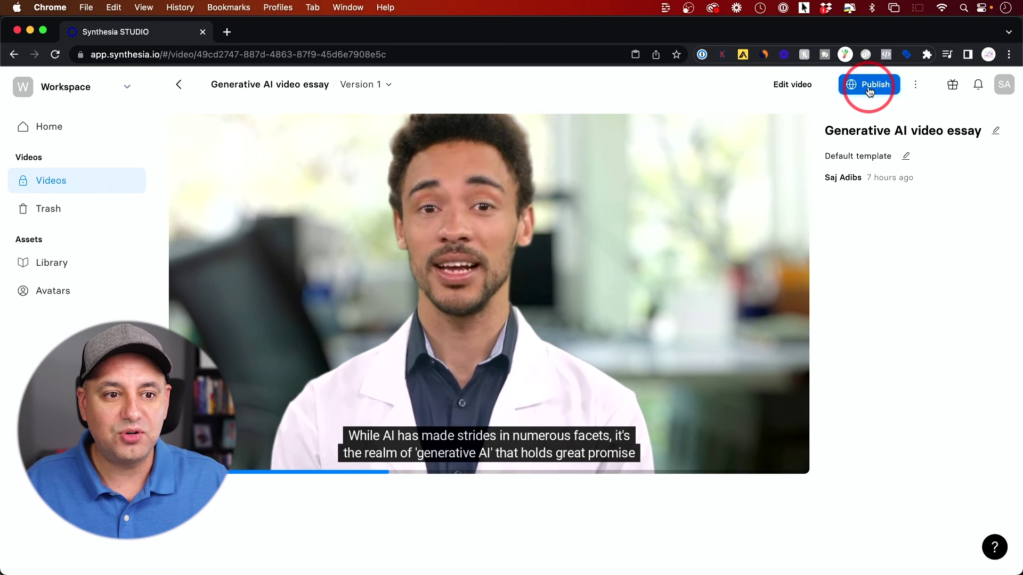
Publish the "Generative AI video essay" with public access turned on and copy its share link
left_click(868, 86)
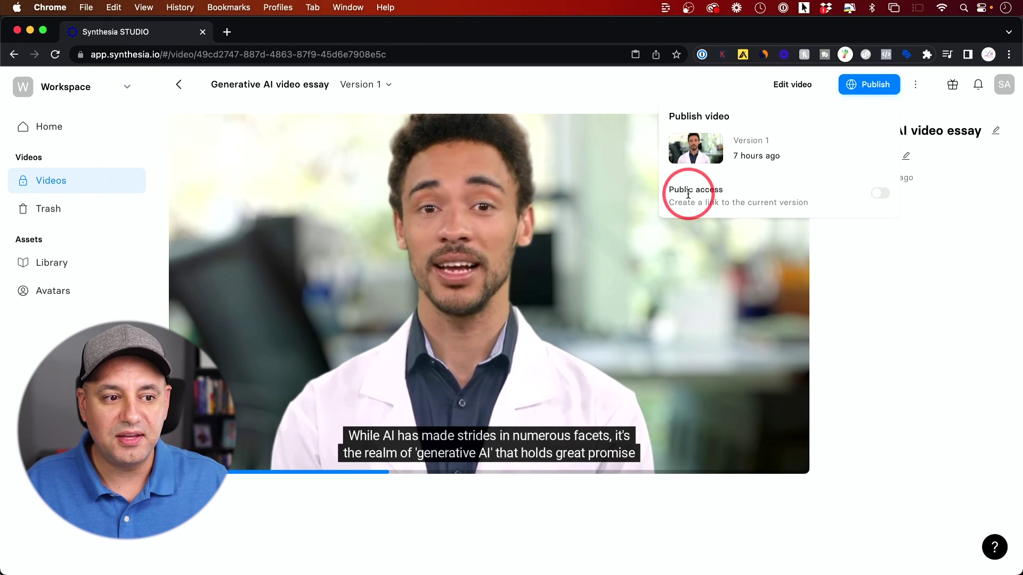
left_click(877, 199)
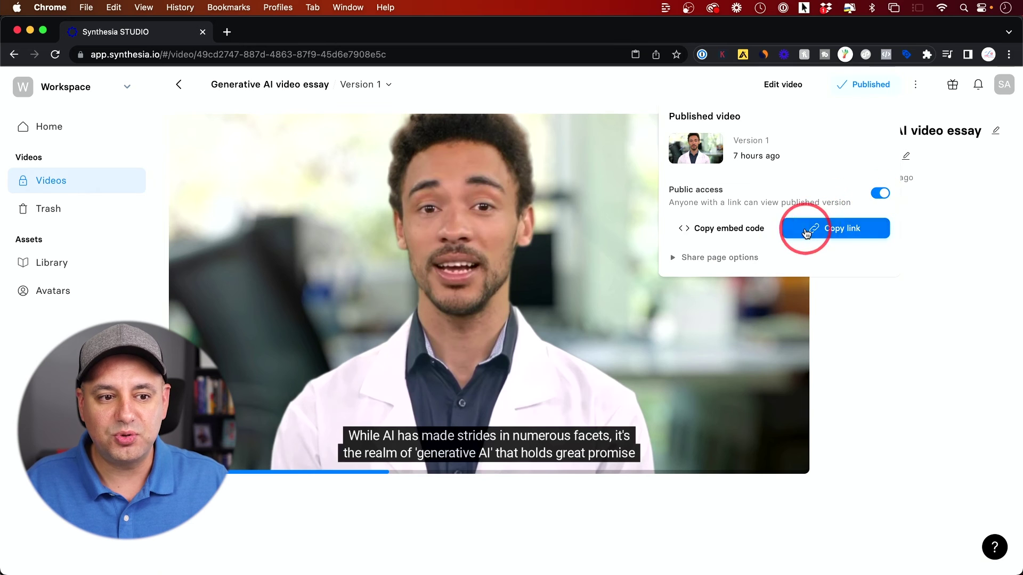
left_click(835, 228)
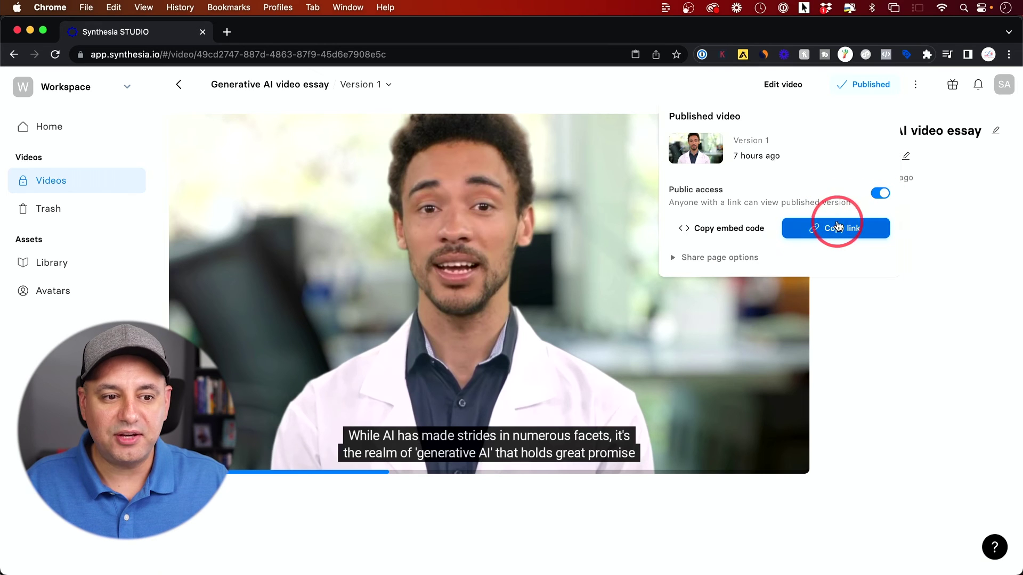
Examine the published video's share page options, including the call-to-action's label and link fields, leaving the call-to-action off
left_click(692, 259)
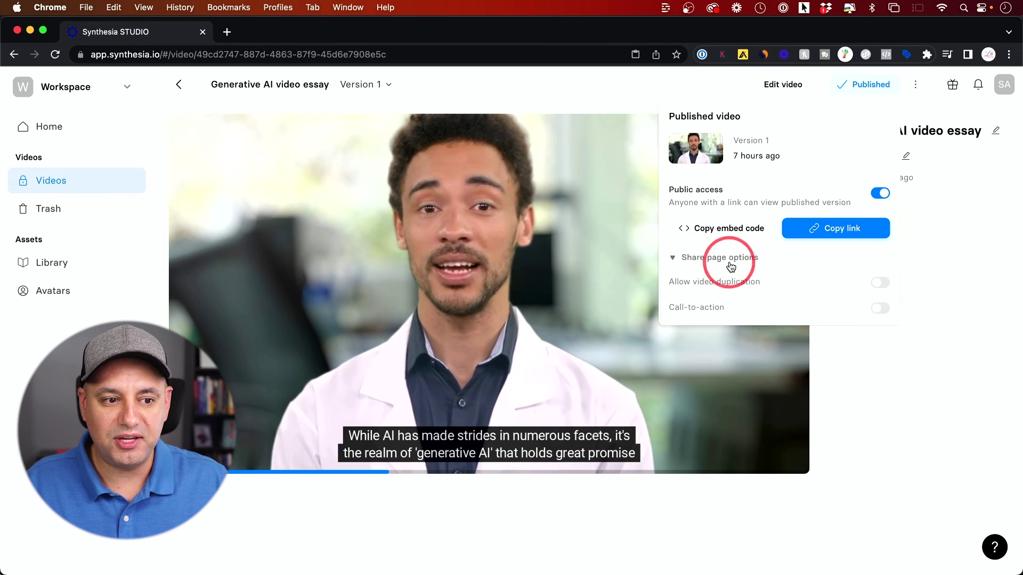
left_click(880, 308)
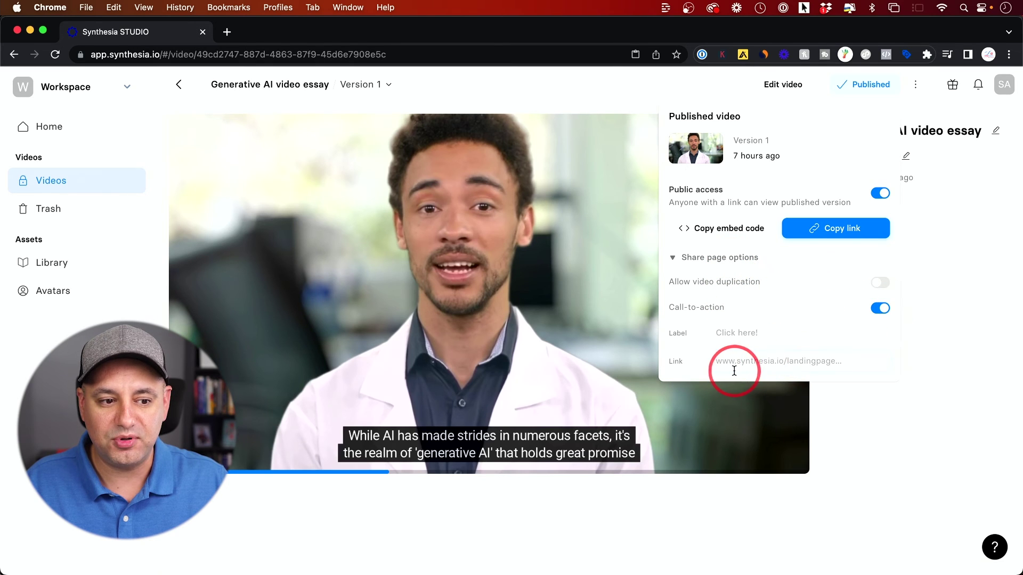
left_click(880, 309)
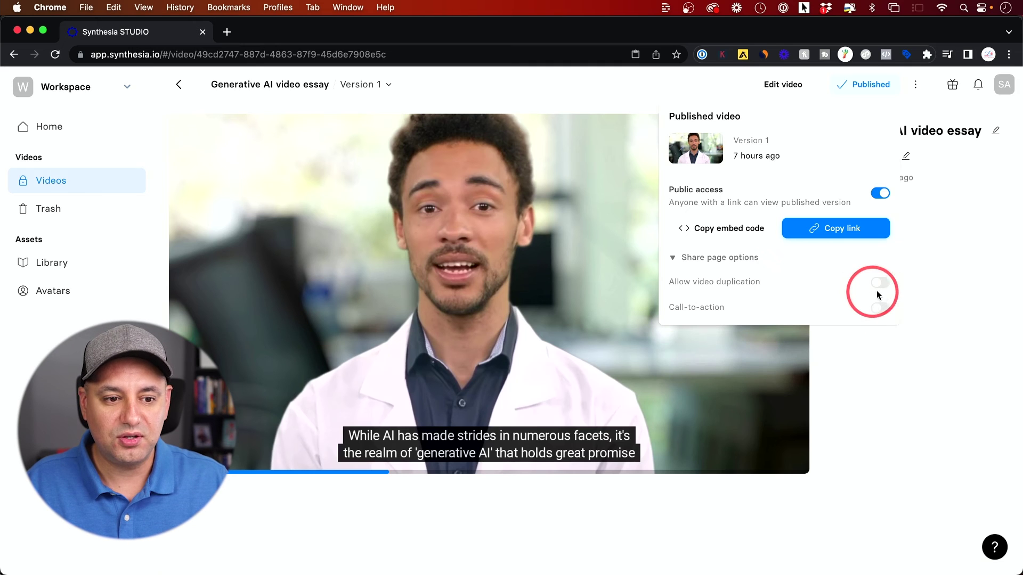
left_click(691, 259)
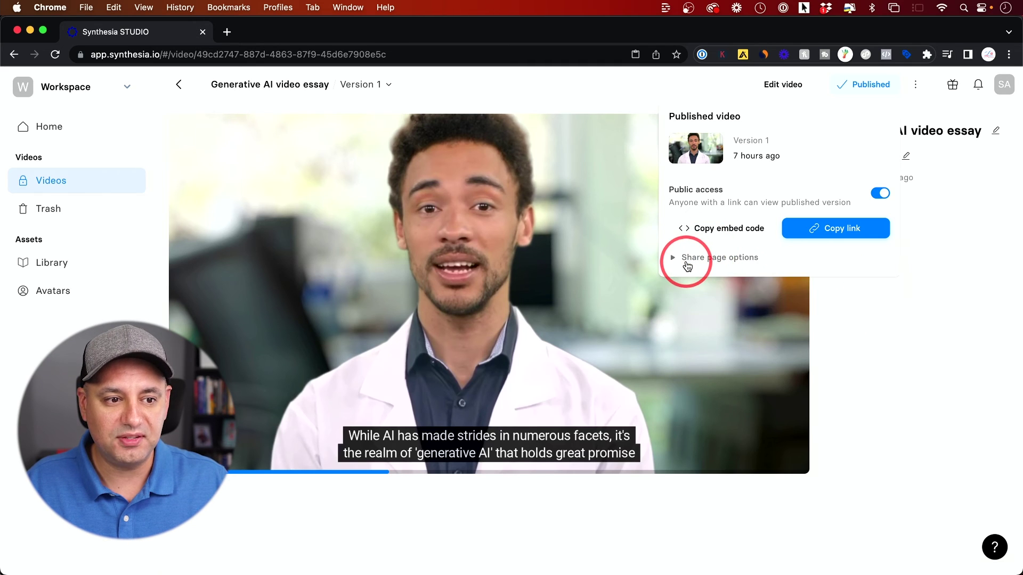
left_click(865, 85)
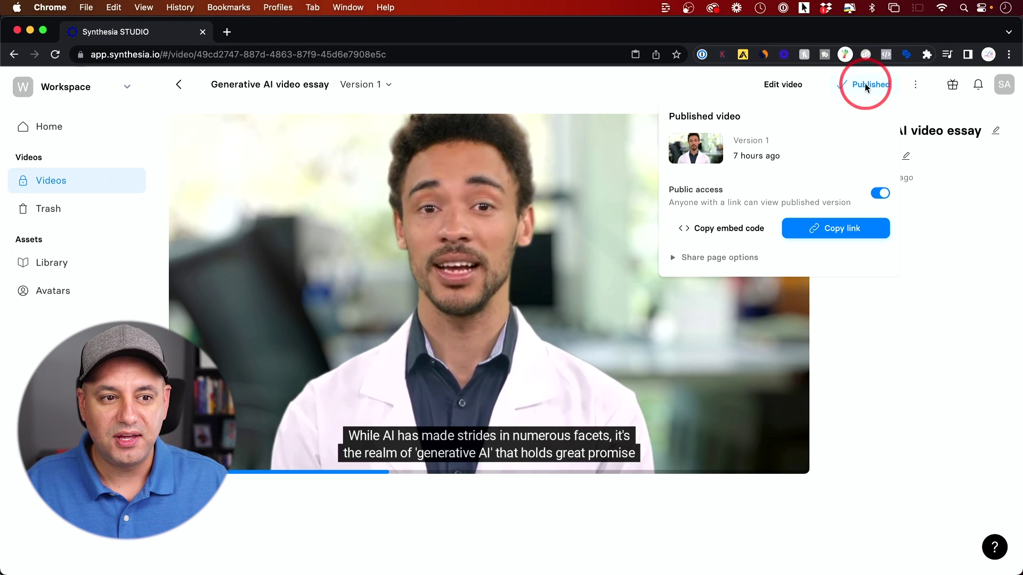
Download the subtitles and the video file of the "Generative AI video essay"
left_click(917, 87)
left_click(915, 87)
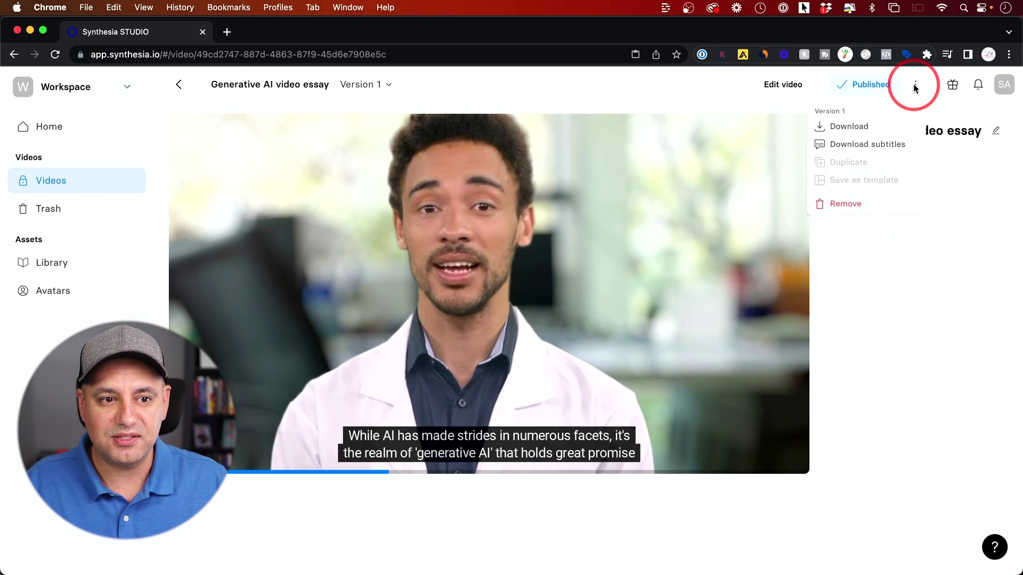
left_click(877, 128)
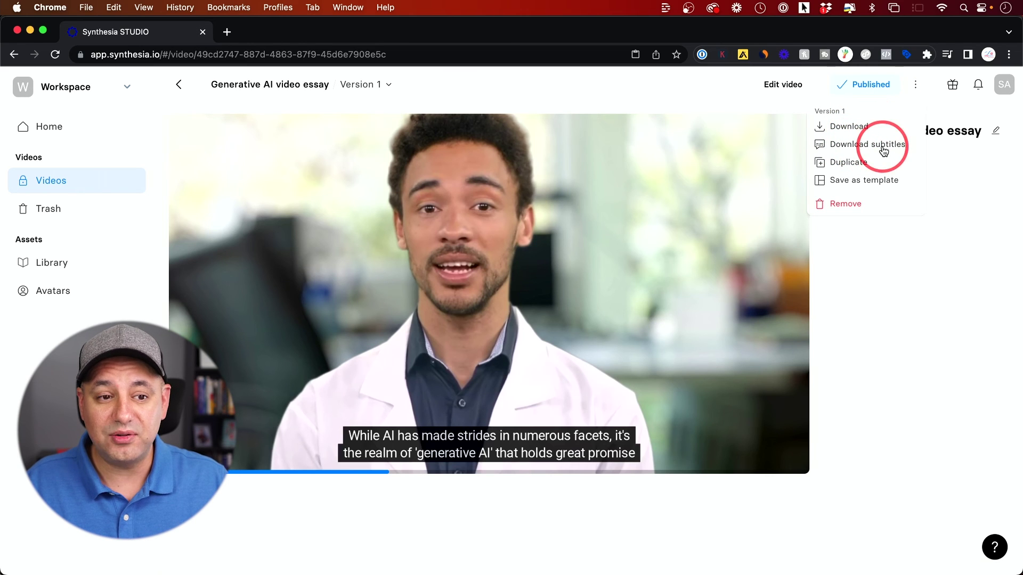
left_click(855, 144)
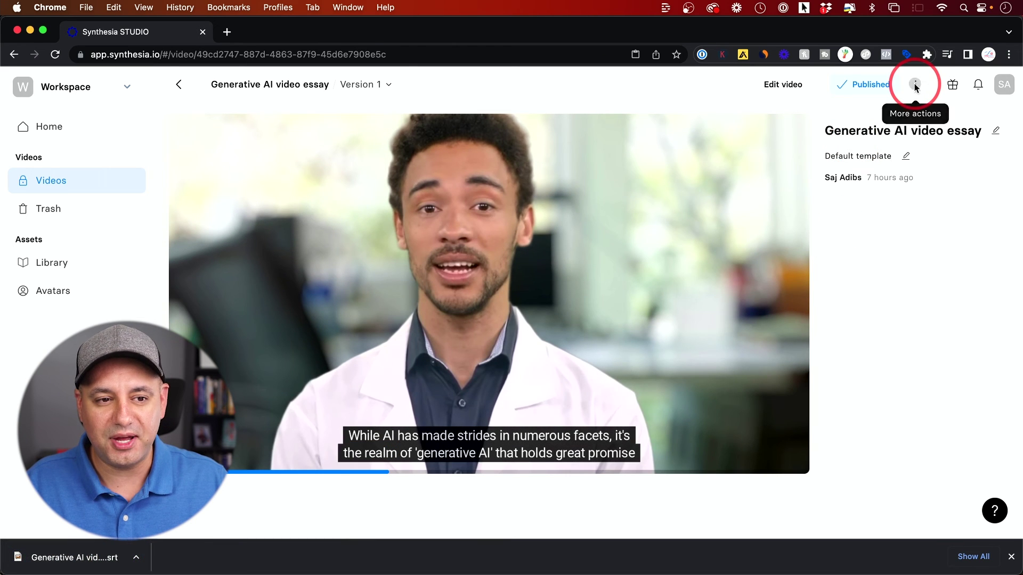
left_click(915, 85)
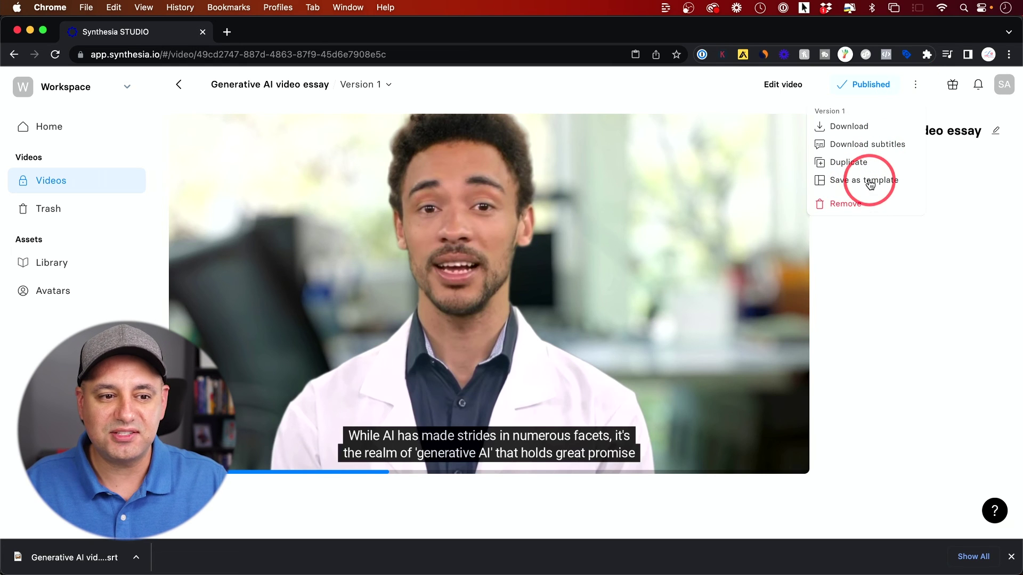
left_click(847, 127)
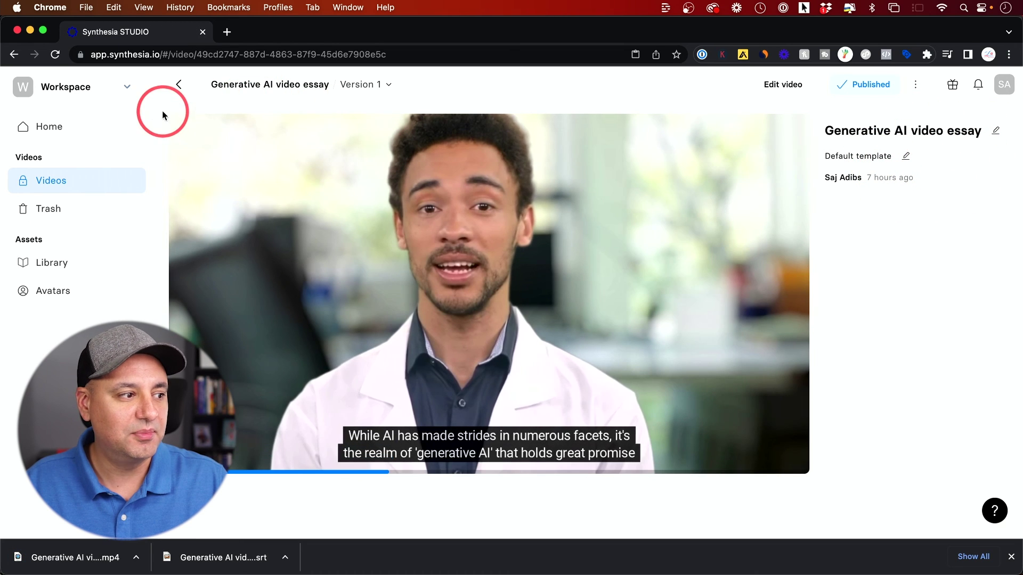
Open the generated tutorial video, play it while skipping between scene 1 and the "Generative AI" scene, and look at its further actions
left_click(74, 180)
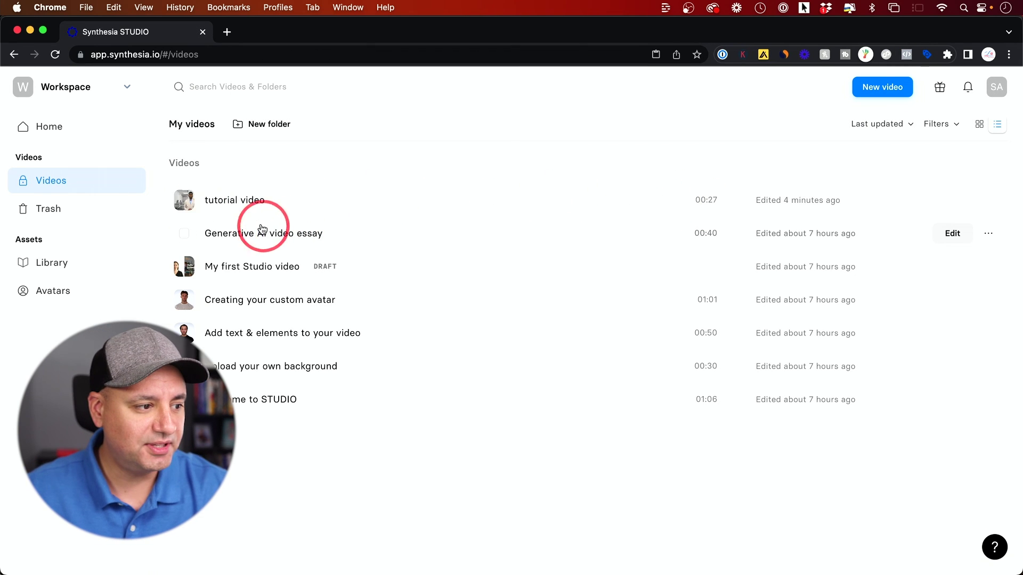
left_click(236, 204)
left_click(488, 296)
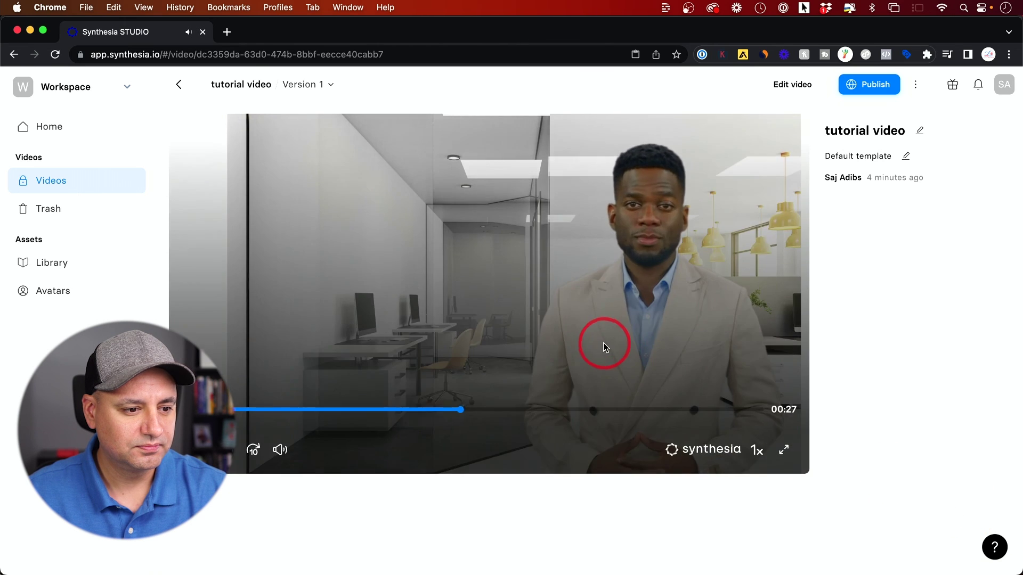
left_click(620, 410)
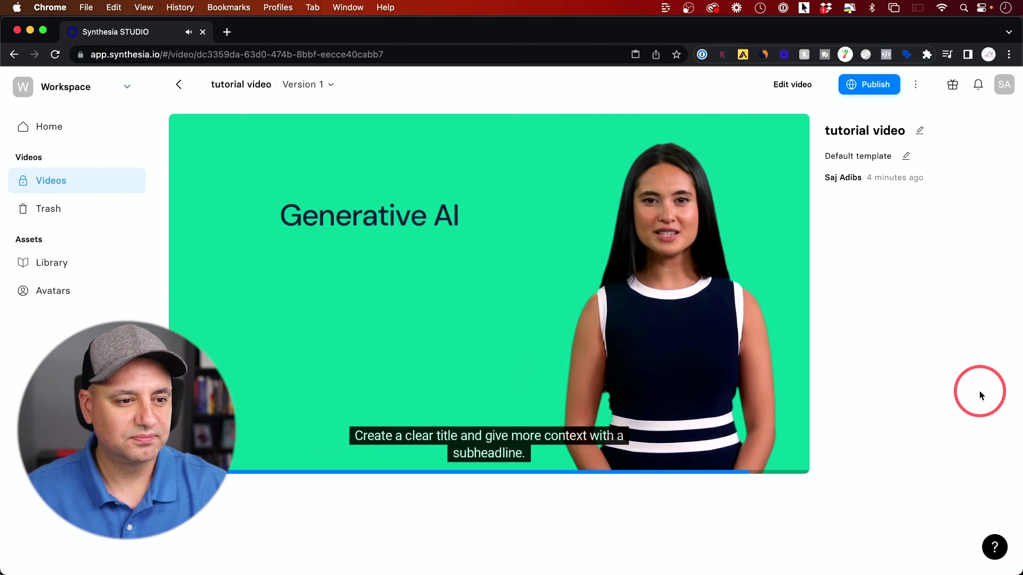
left_click(663, 411)
left_click(648, 410)
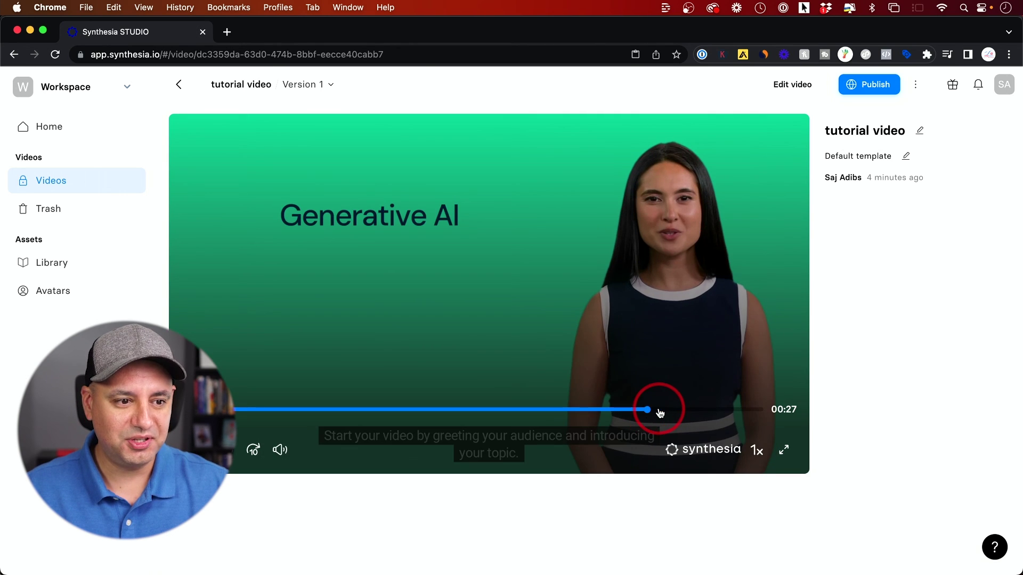
left_click(660, 410)
left_click(311, 410)
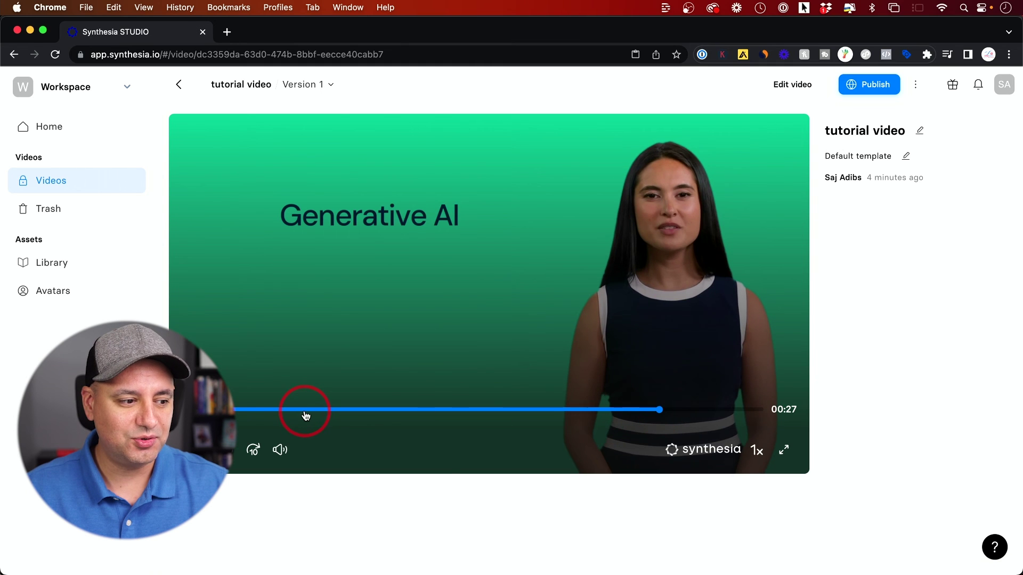
left_click(696, 410)
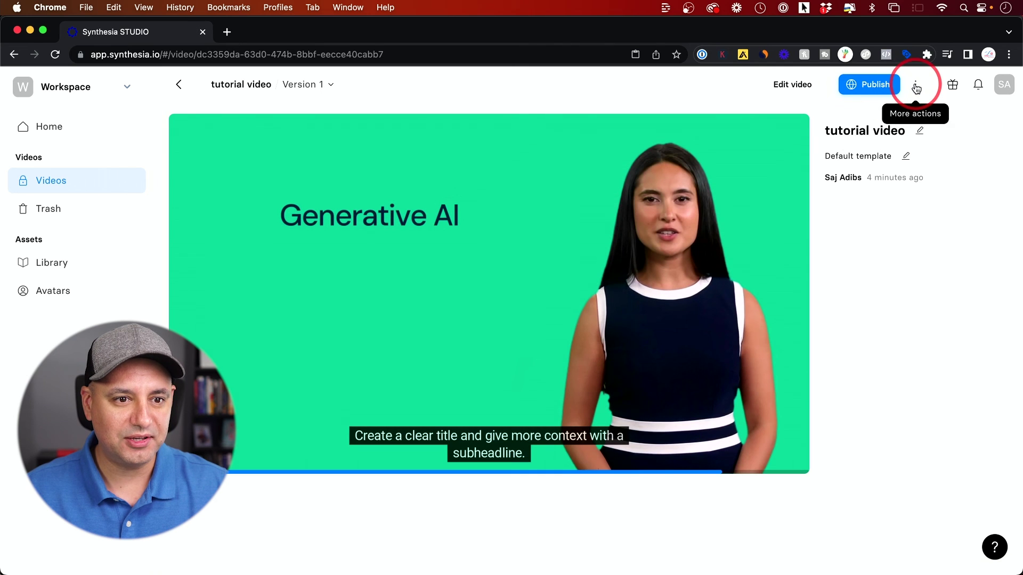
left_click(915, 85)
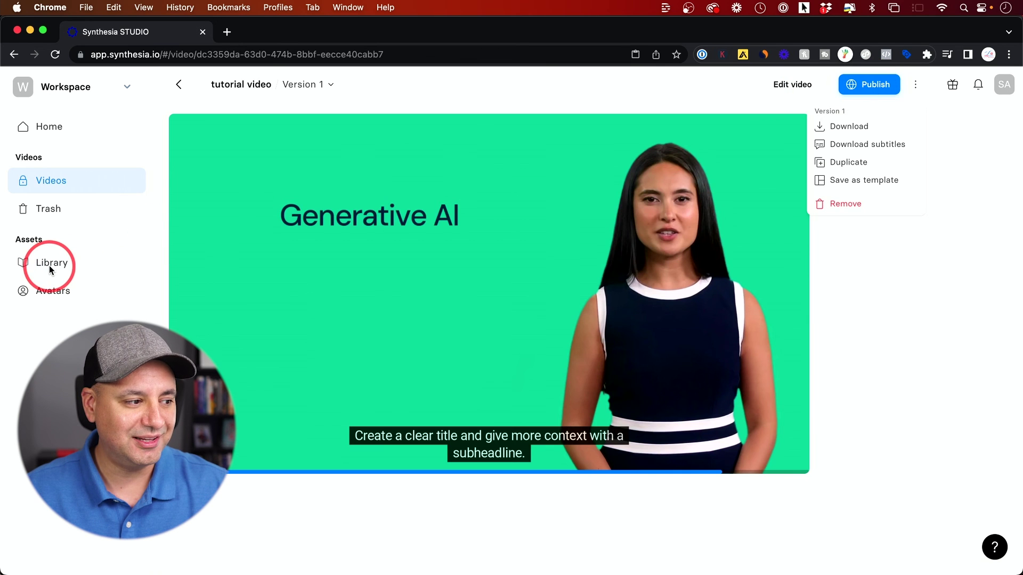
Browse the collection of available avatars and return to its beginning
left_click(63, 292)
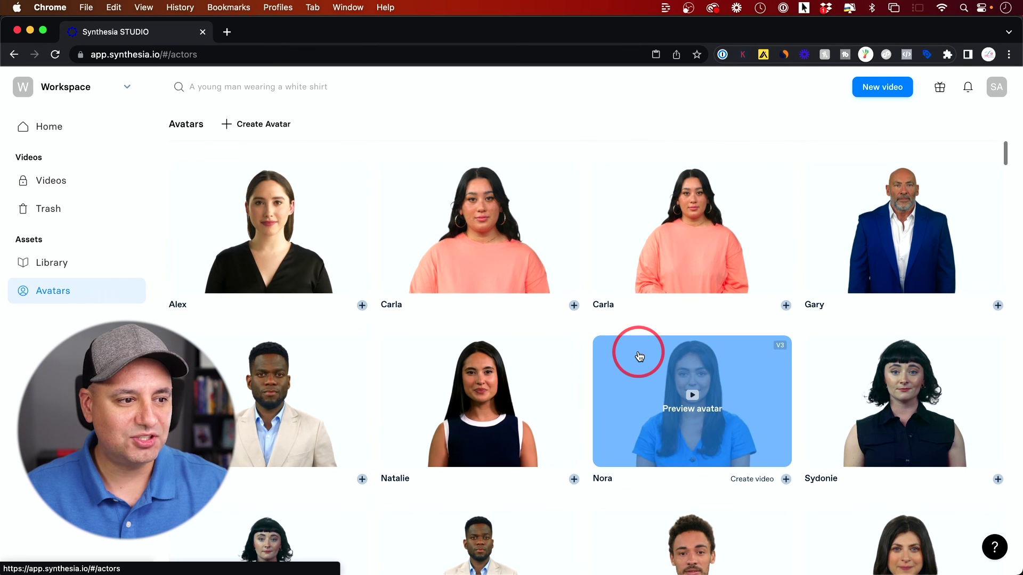
scroll(640, 355, "down", 13)
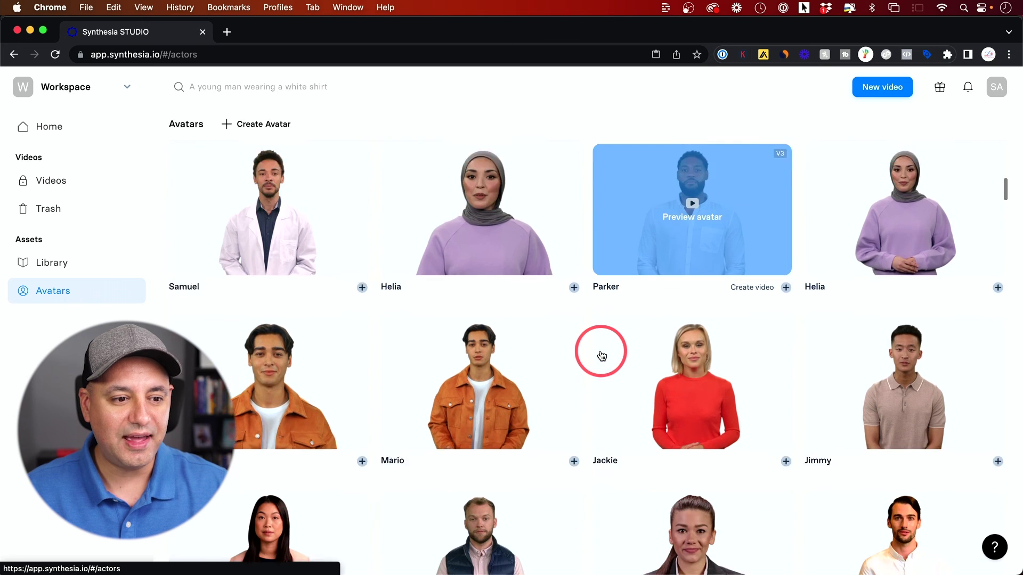
scroll(601, 356, "down", 8)
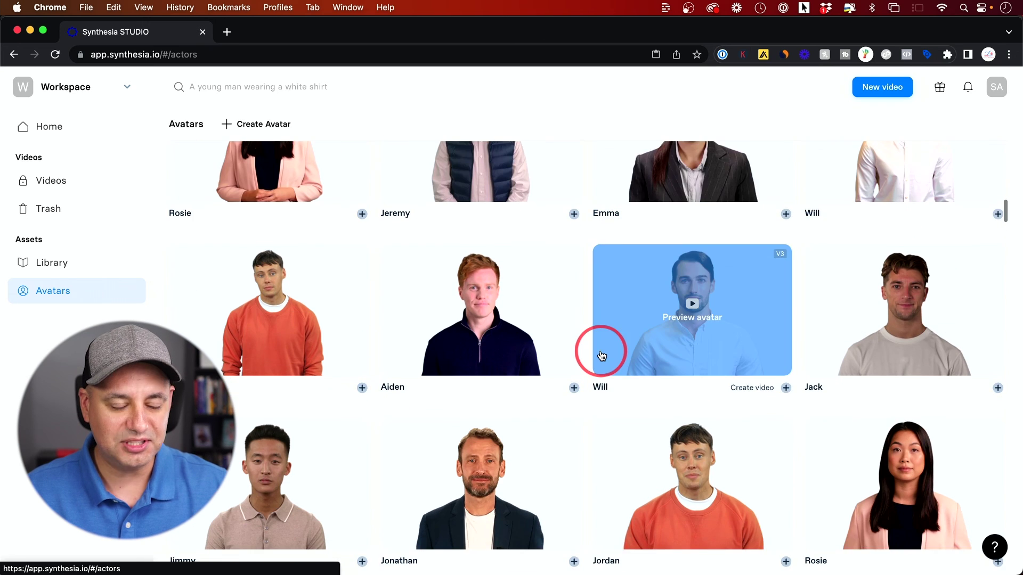
scroll(602, 356, "down", 7)
scroll(601, 356, "down", 8)
scroll(601, 355, "down", 12)
scroll(601, 355, "down", 9)
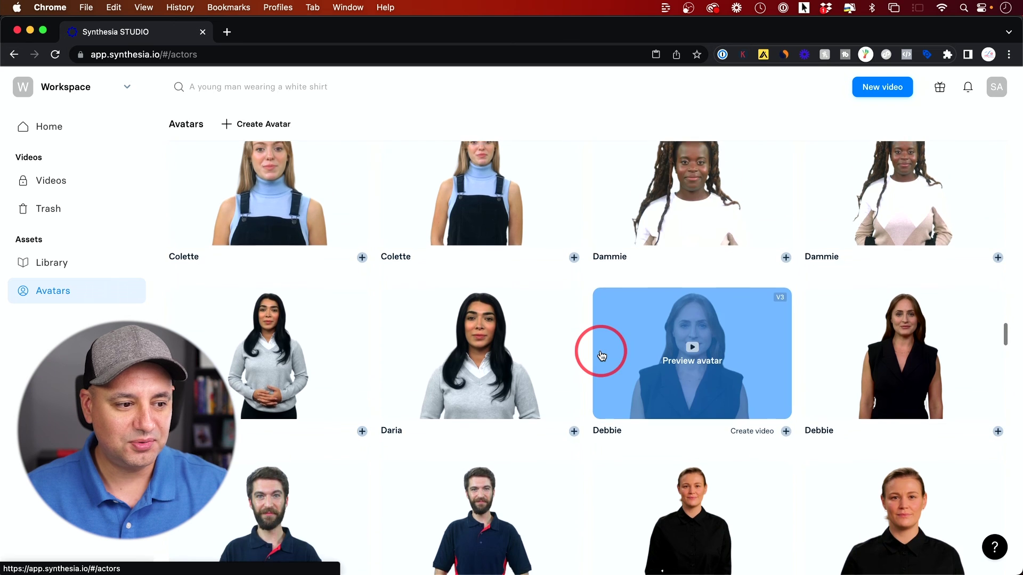
scroll(602, 356, "down", 15)
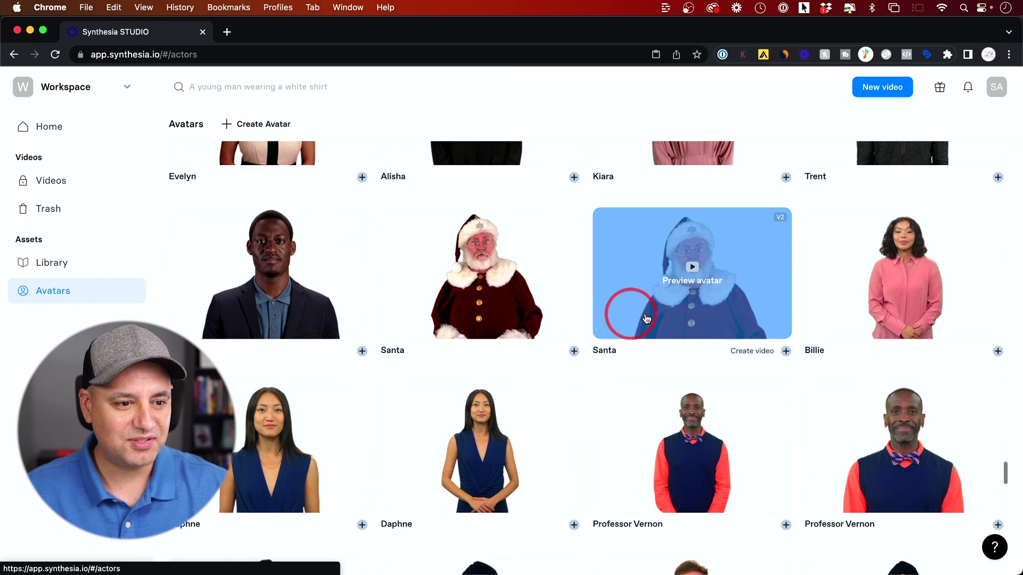
scroll(618, 343, "down", 8)
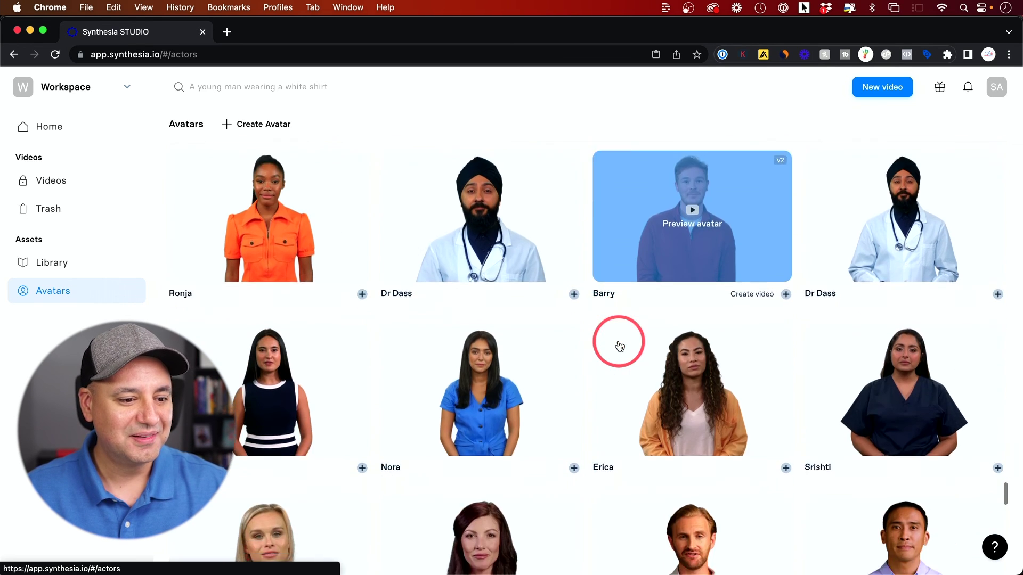
scroll(612, 319, "down", 5)
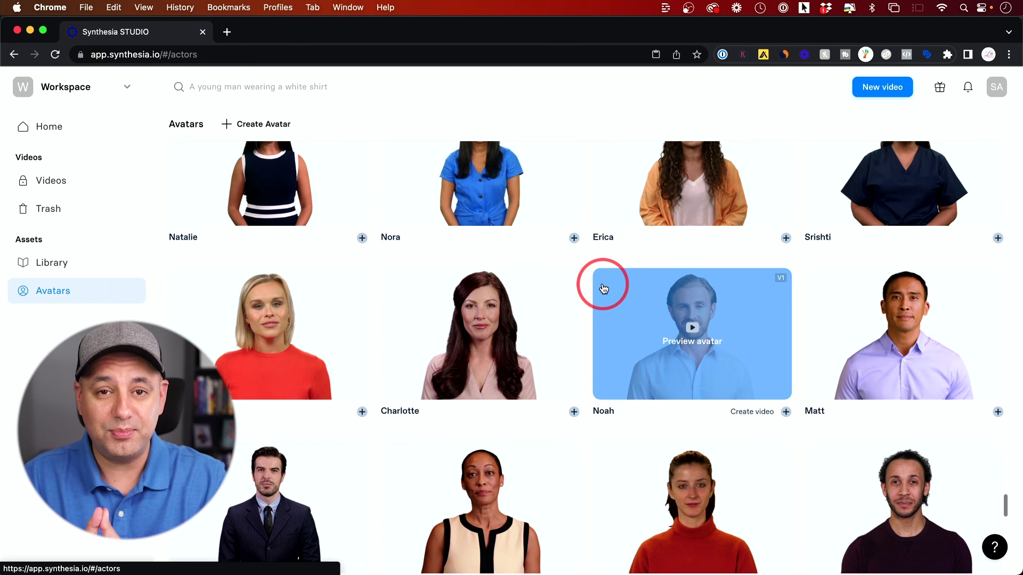
scroll(604, 288, "up", 20)
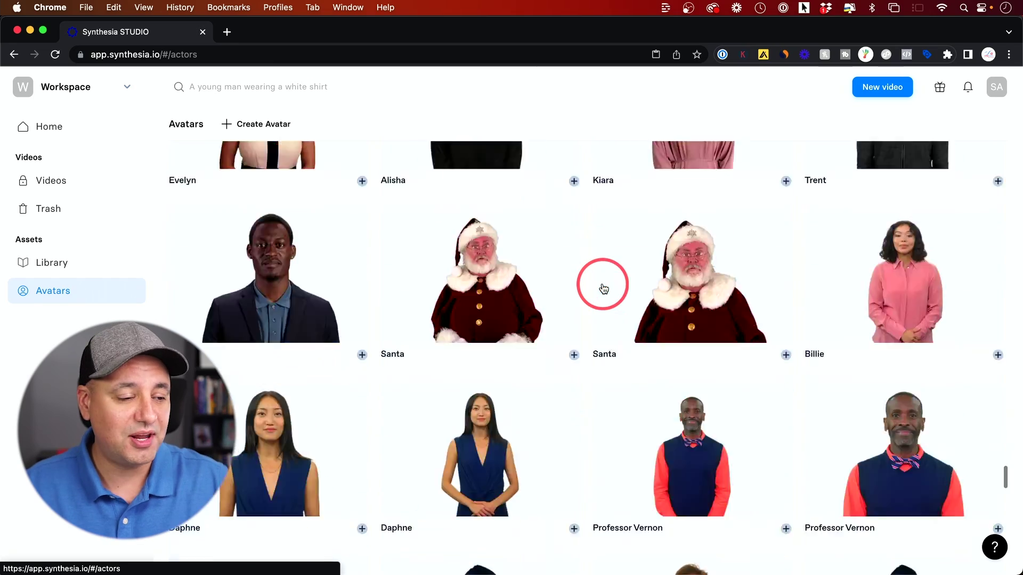
scroll(603, 288, "up", 7)
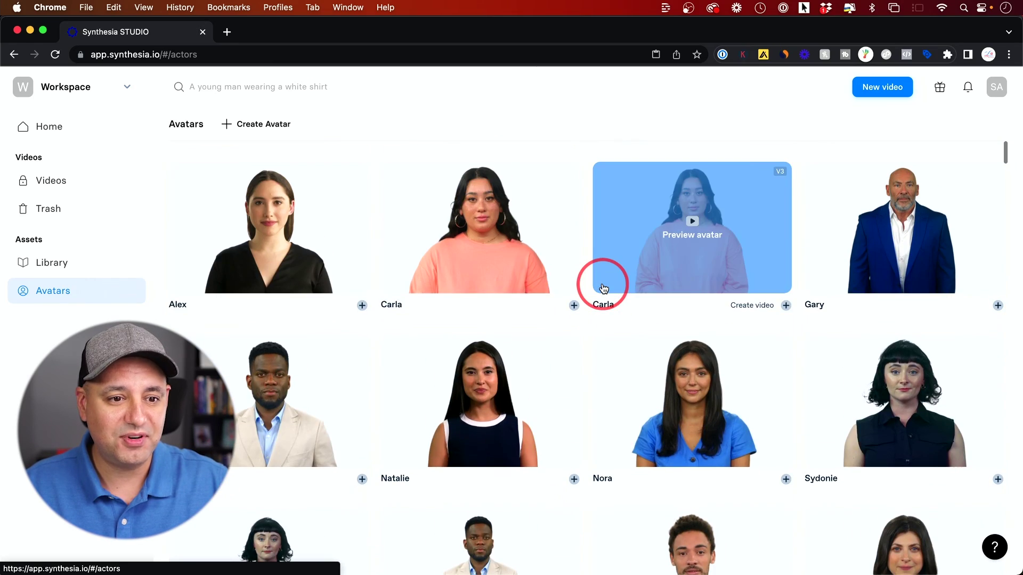
Check the library's own templates, and open the new video options to preview the Weekly Business Update template
left_click(52, 263)
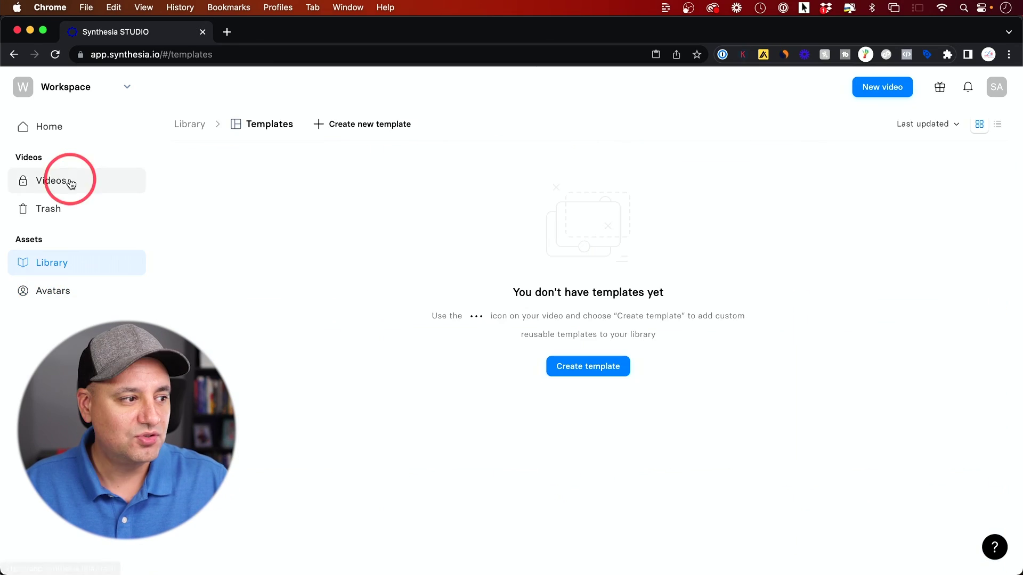
left_click(912, 92)
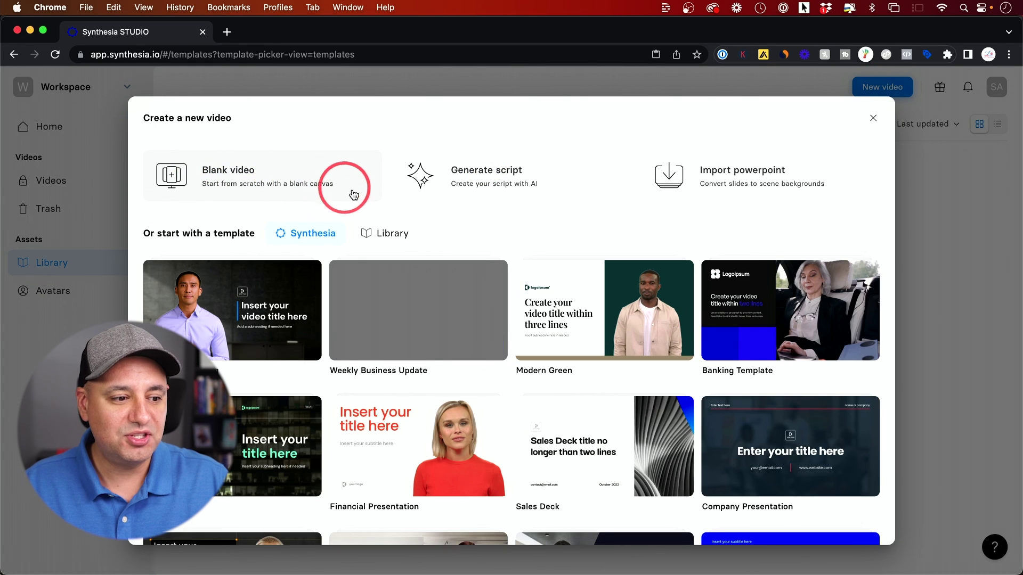
mouse_move(421, 269)
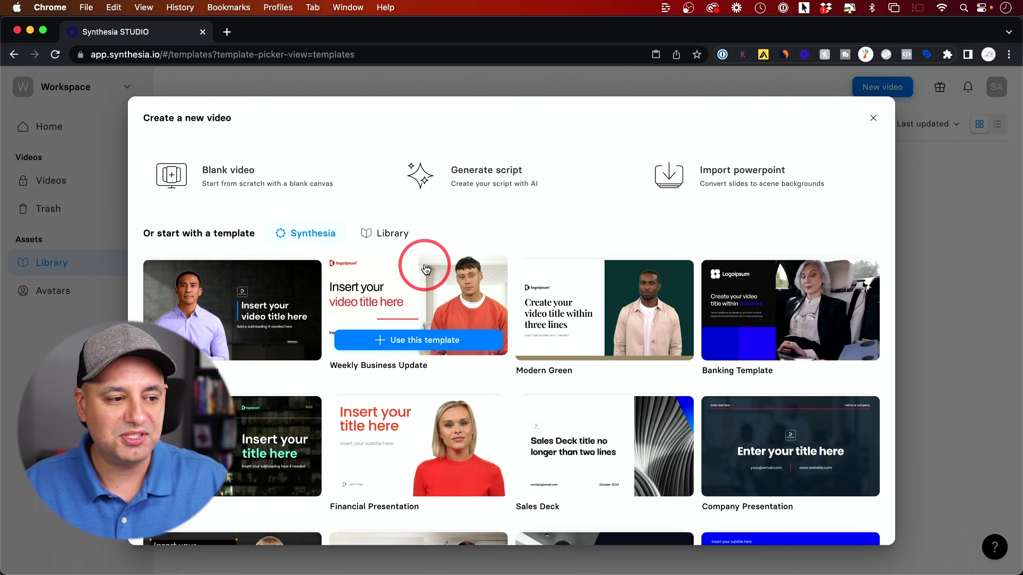